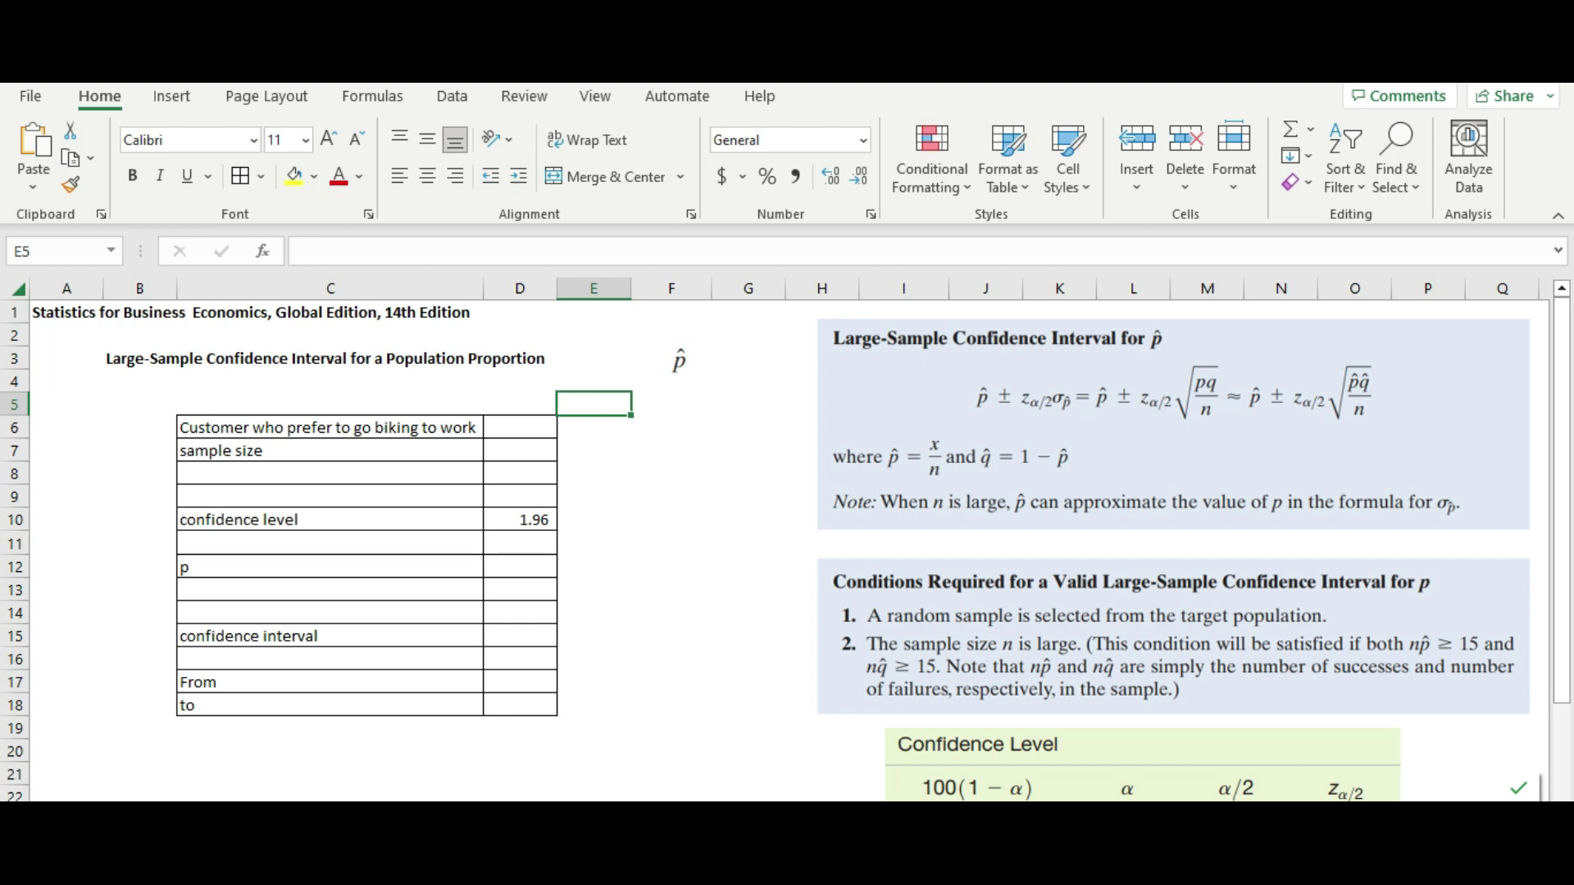
pyautogui.press('Down')
pyautogui.press('Left')
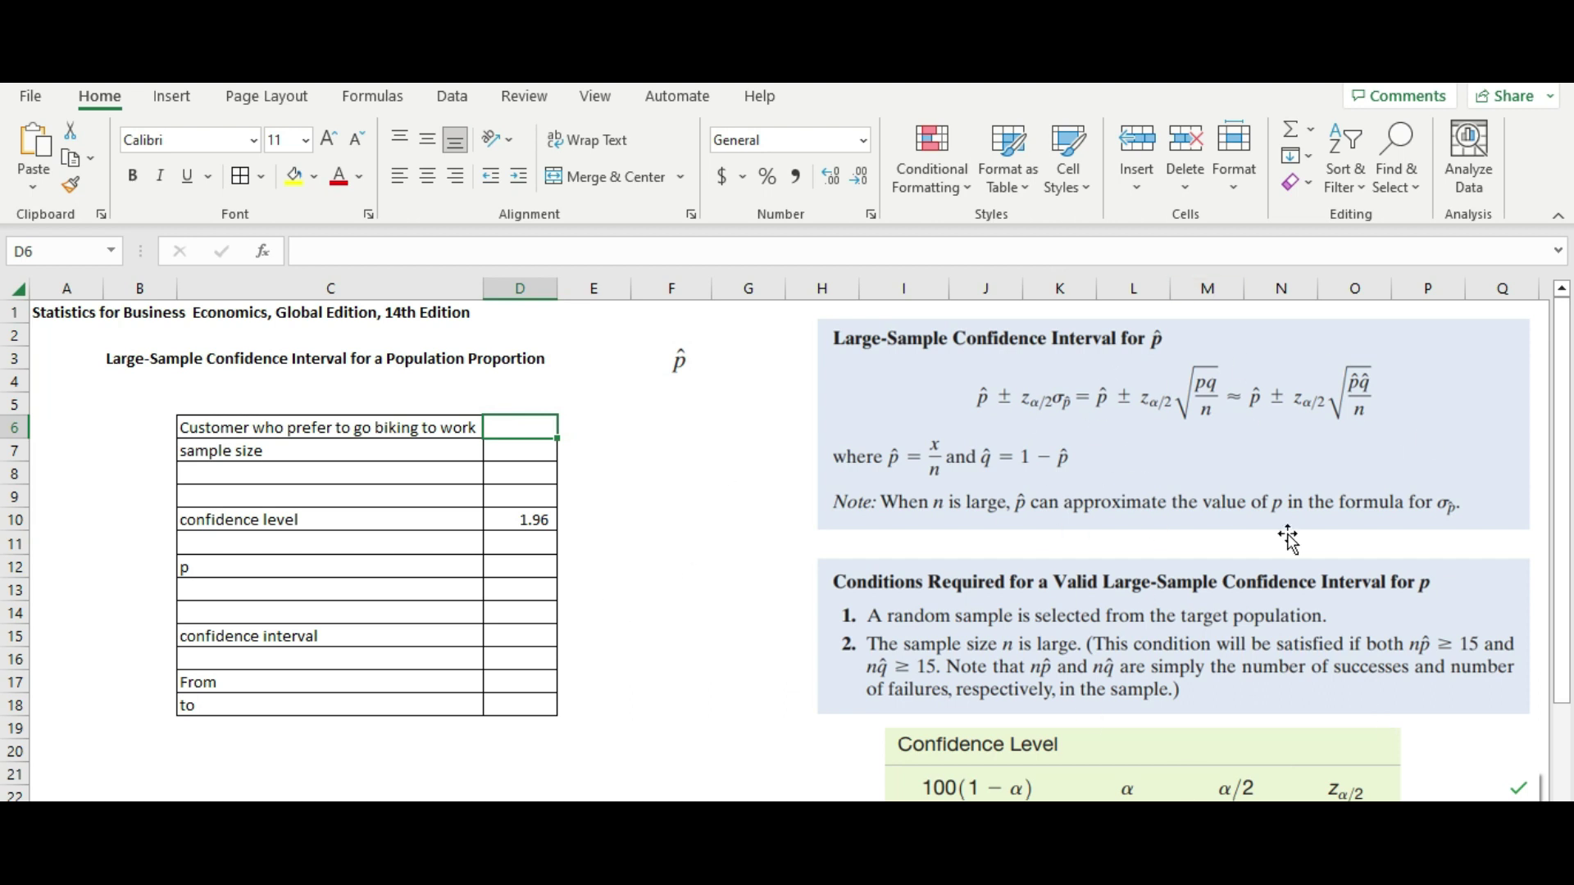
pyautogui.click(297, 474)
pyautogui.click(404, 446)
pyautogui.click(506, 426)
pyautogui.click(625, 430)
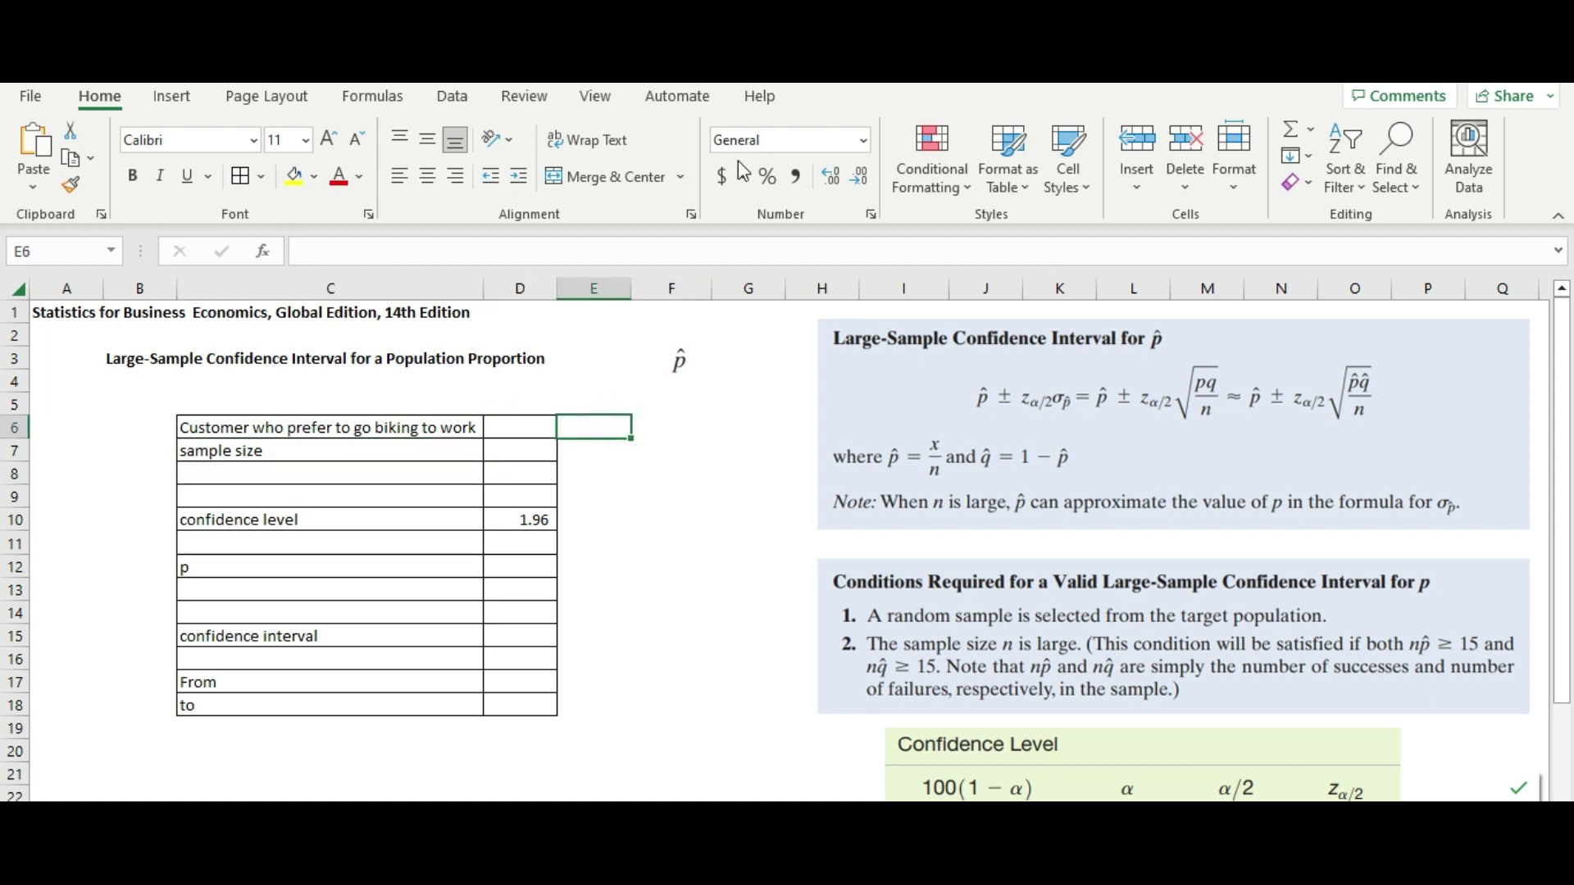
# Step: Enter 150 as the sample size in D7
pyautogui.press('Left')
pyautogui.press('Left')
pyautogui.press('Left')
pyautogui.press('Down')
pyautogui.press('Right')
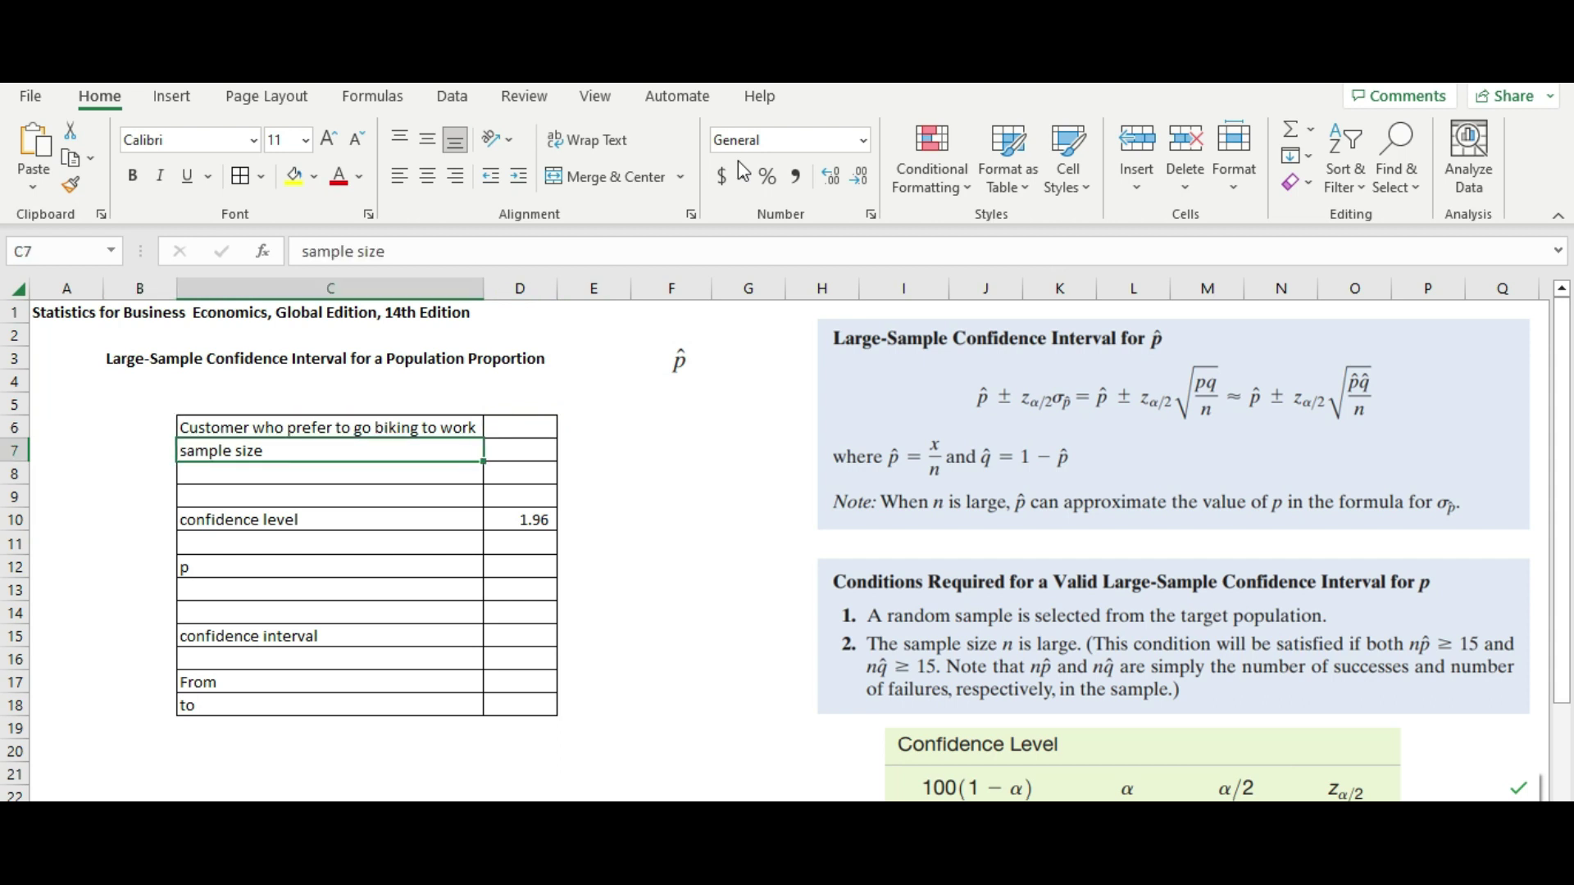
pyautogui.press('Right')
pyautogui.press('Left')
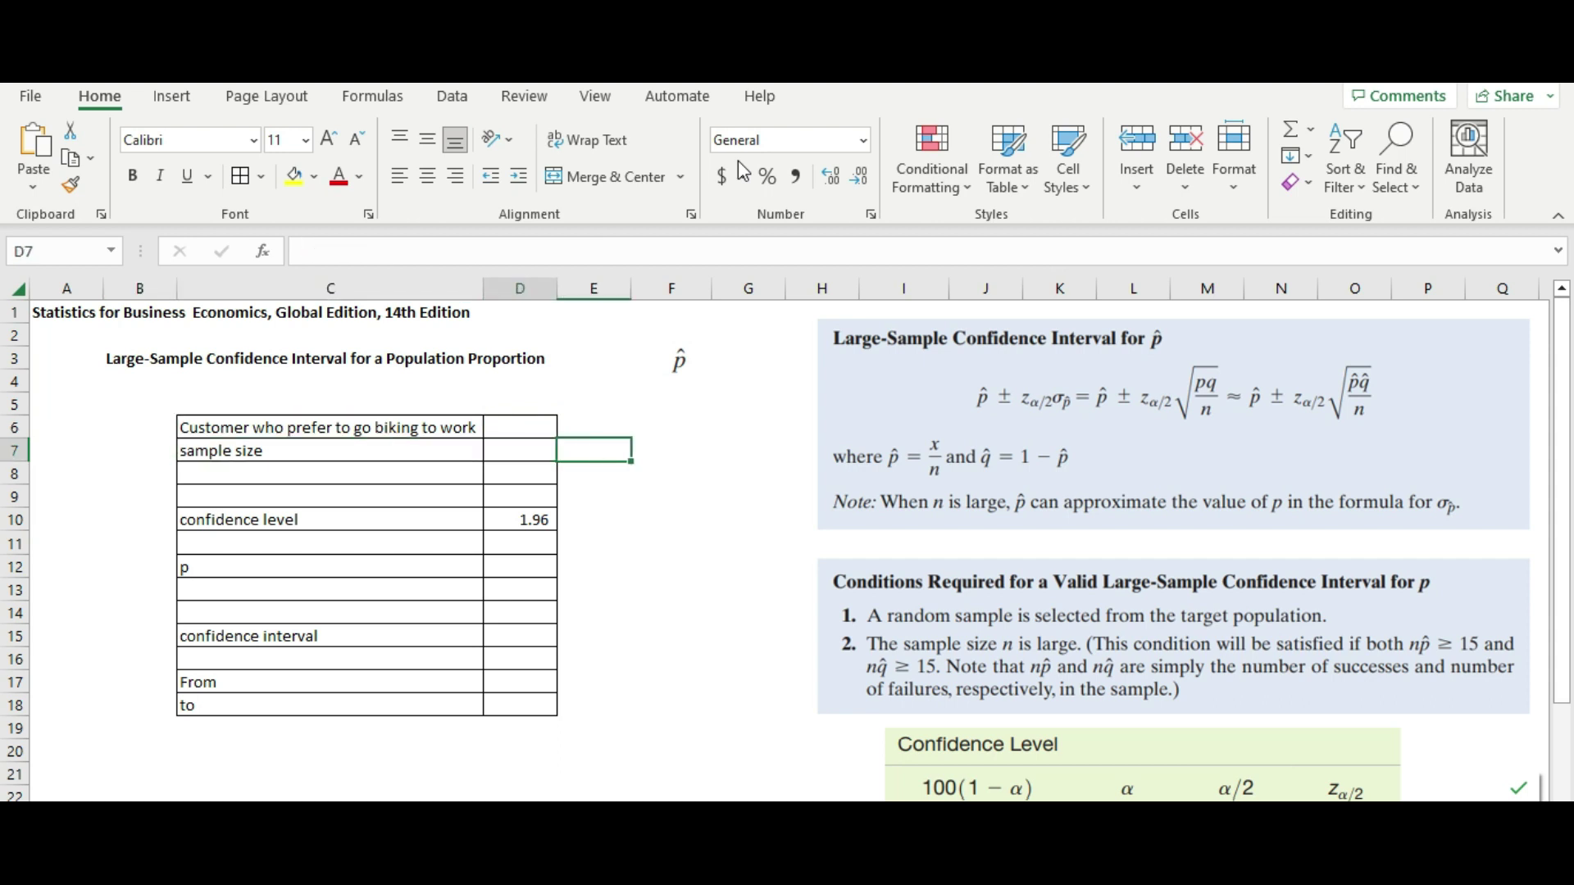
pyautogui.write('15')
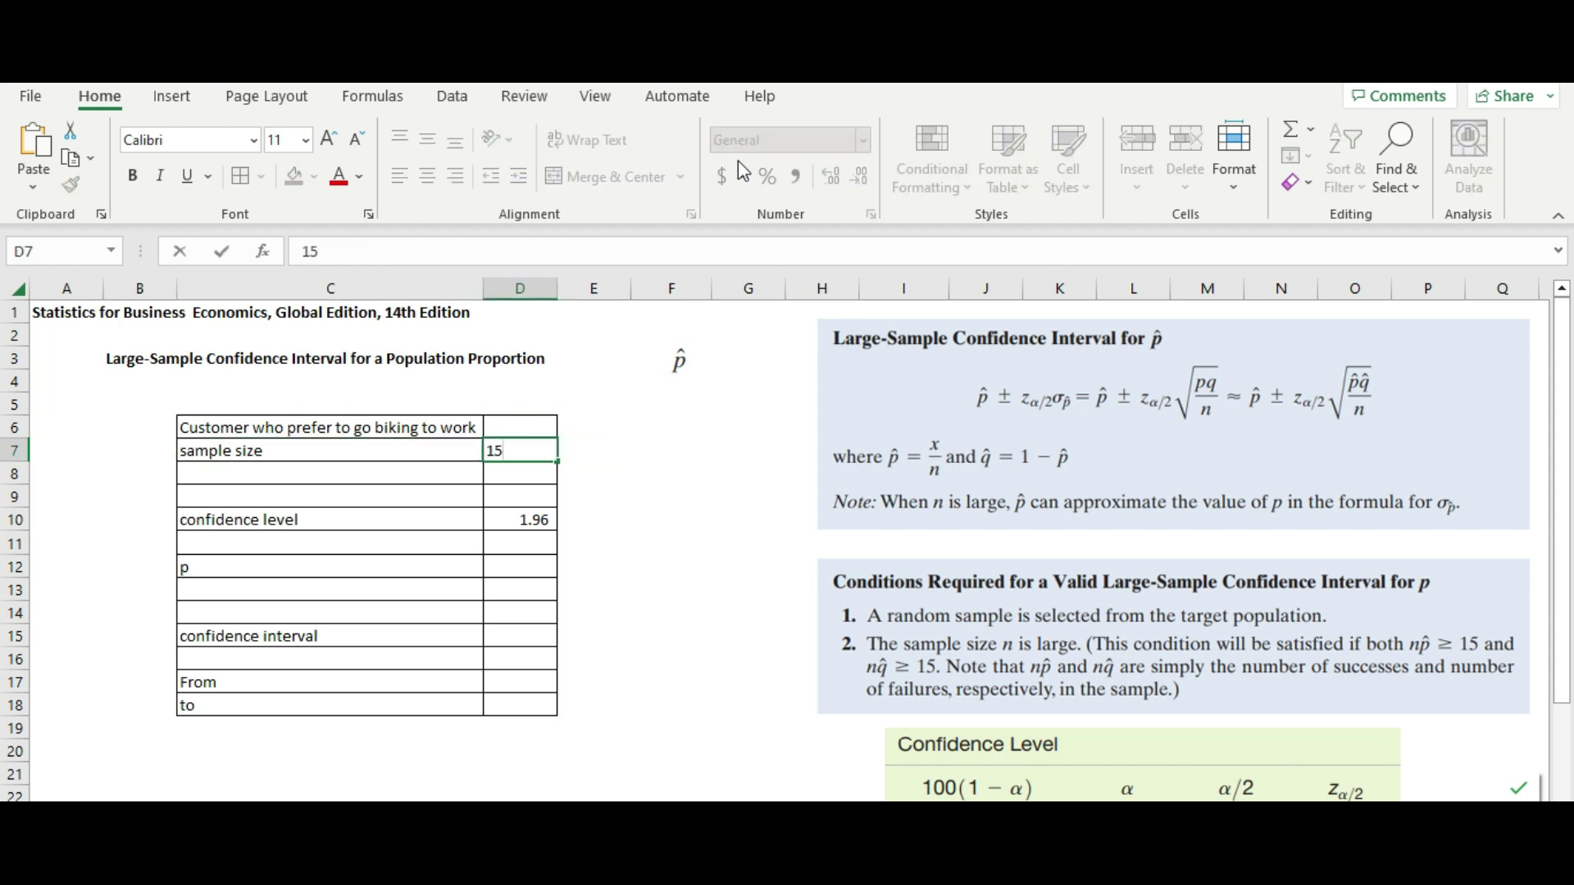
pyautogui.write('0')
pyautogui.press('Up')
# Step: Enter 51 in D6 as the number of customers who prefer to go biking to work
pyautogui.press('Right')
pyautogui.press('Left')
pyautogui.press('Down')
pyautogui.press('Up')
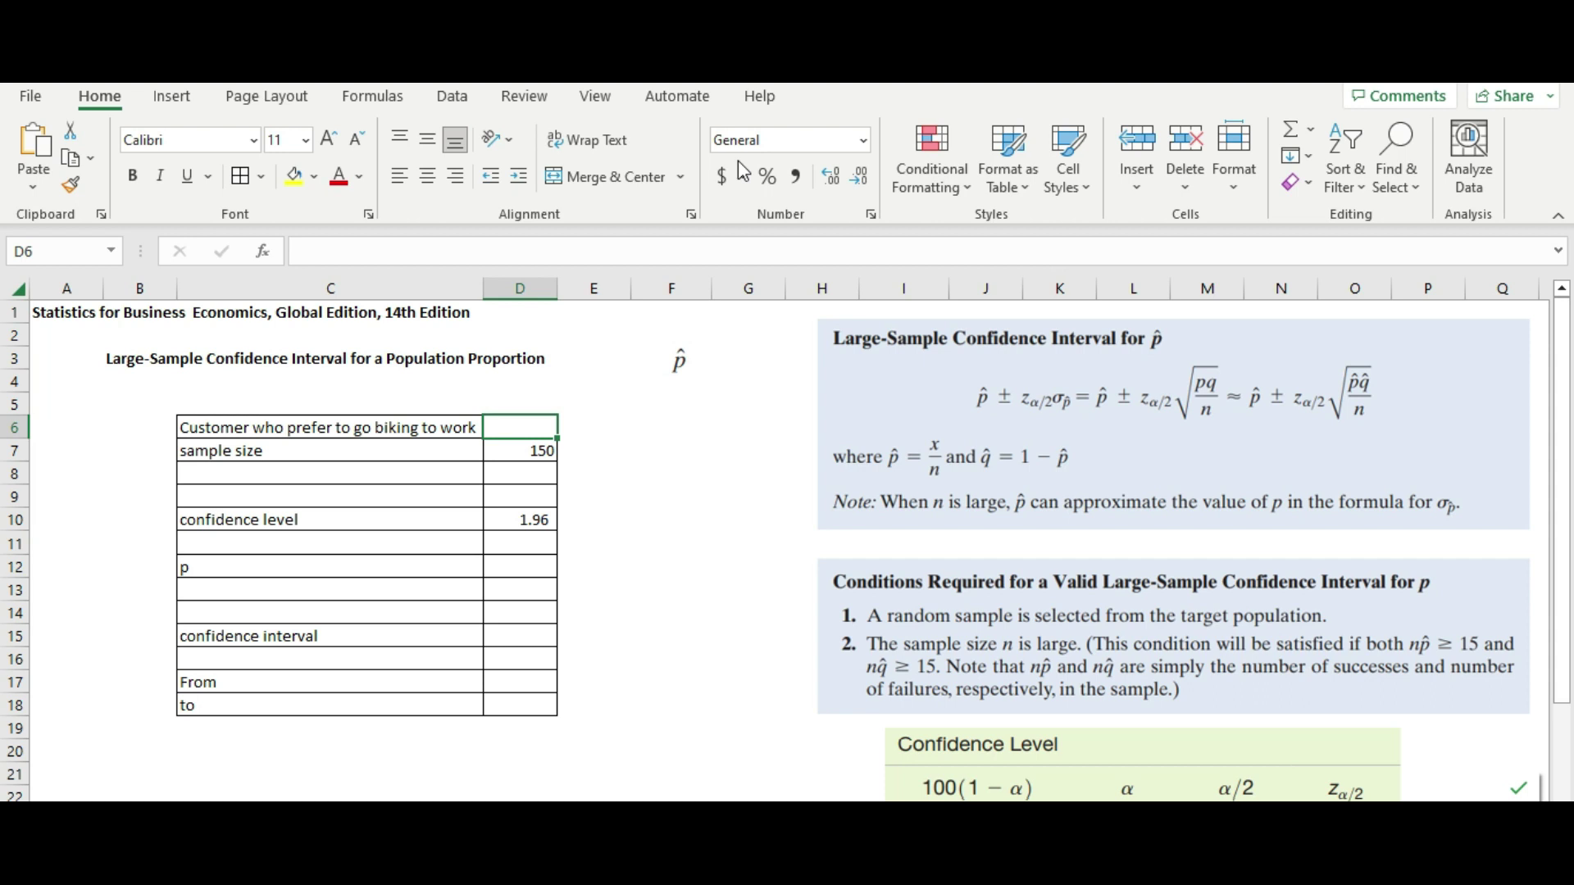
pyautogui.write('51')
pyautogui.press('Return')
pyautogui.press('Return')
pyautogui.press('Up')
pyautogui.press('Down')
pyautogui.press('Up')
pyautogui.press('Down')
pyautogui.press('Down')
pyautogui.press('Up')
pyautogui.press('Up')
pyautogui.press('Up')
# Step: Calculate the sample proportion p in D12 with the formula =D6/D7
pyautogui.press('Down')
pyautogui.press('Down')
pyautogui.press('Down')
pyautogui.press('Down')
pyautogui.press('Down')
pyautogui.press('Down')
pyautogui.press('Left')
pyautogui.press('Left')
pyautogui.press('Right')
pyautogui.press('Right')
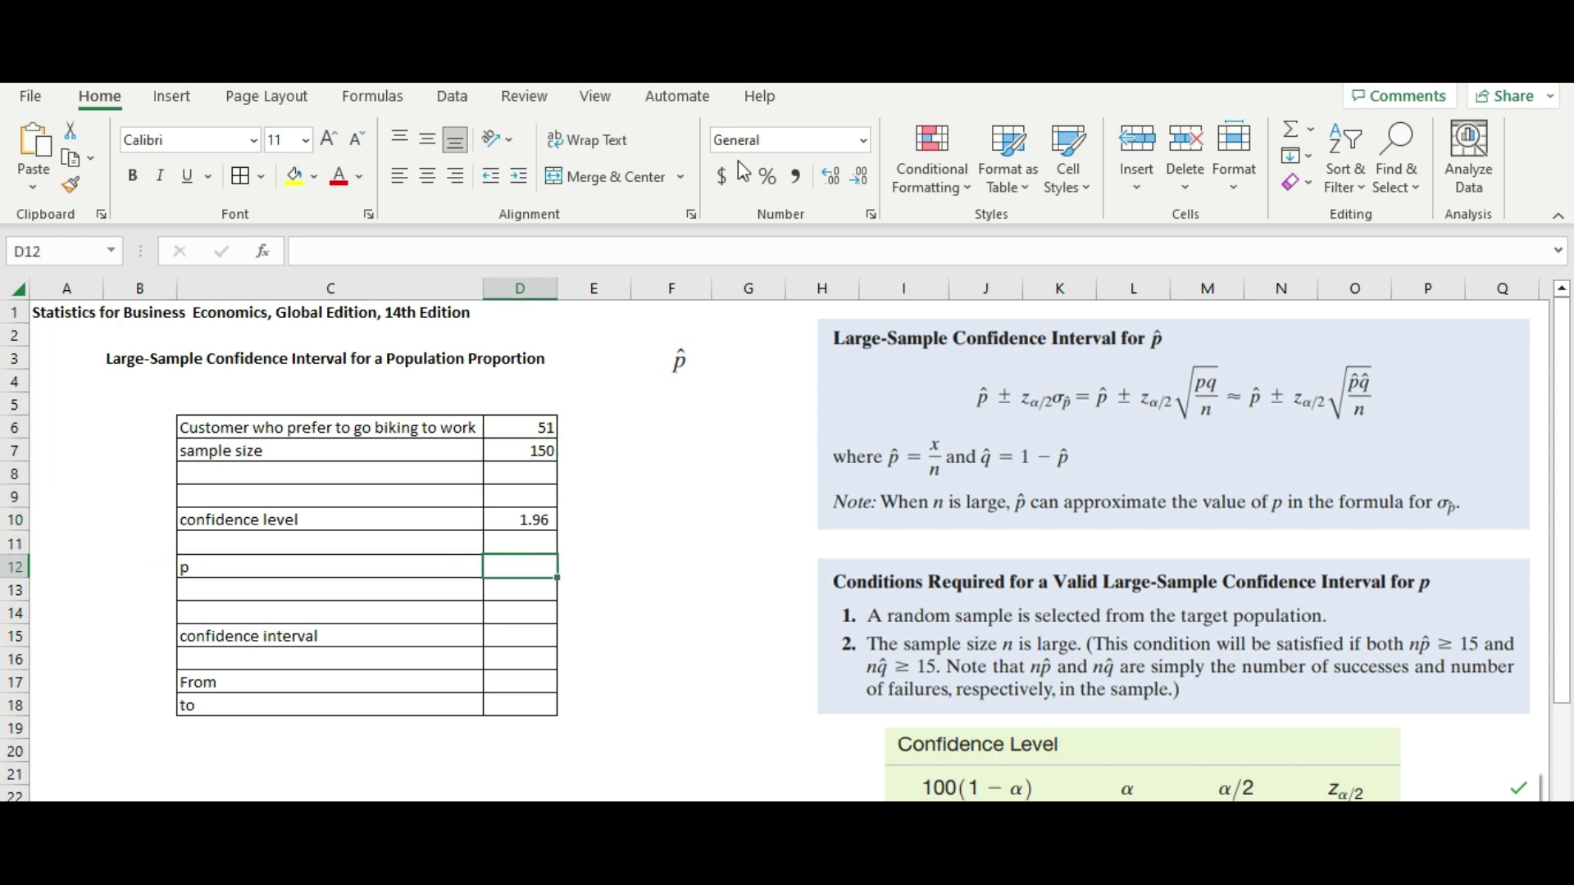
pyautogui.write('=')
pyautogui.press('Up')
pyautogui.press('Up')
pyautogui.press('Up')
pyautogui.press('Up')
pyautogui.press('Up')
pyautogui.press('Up')
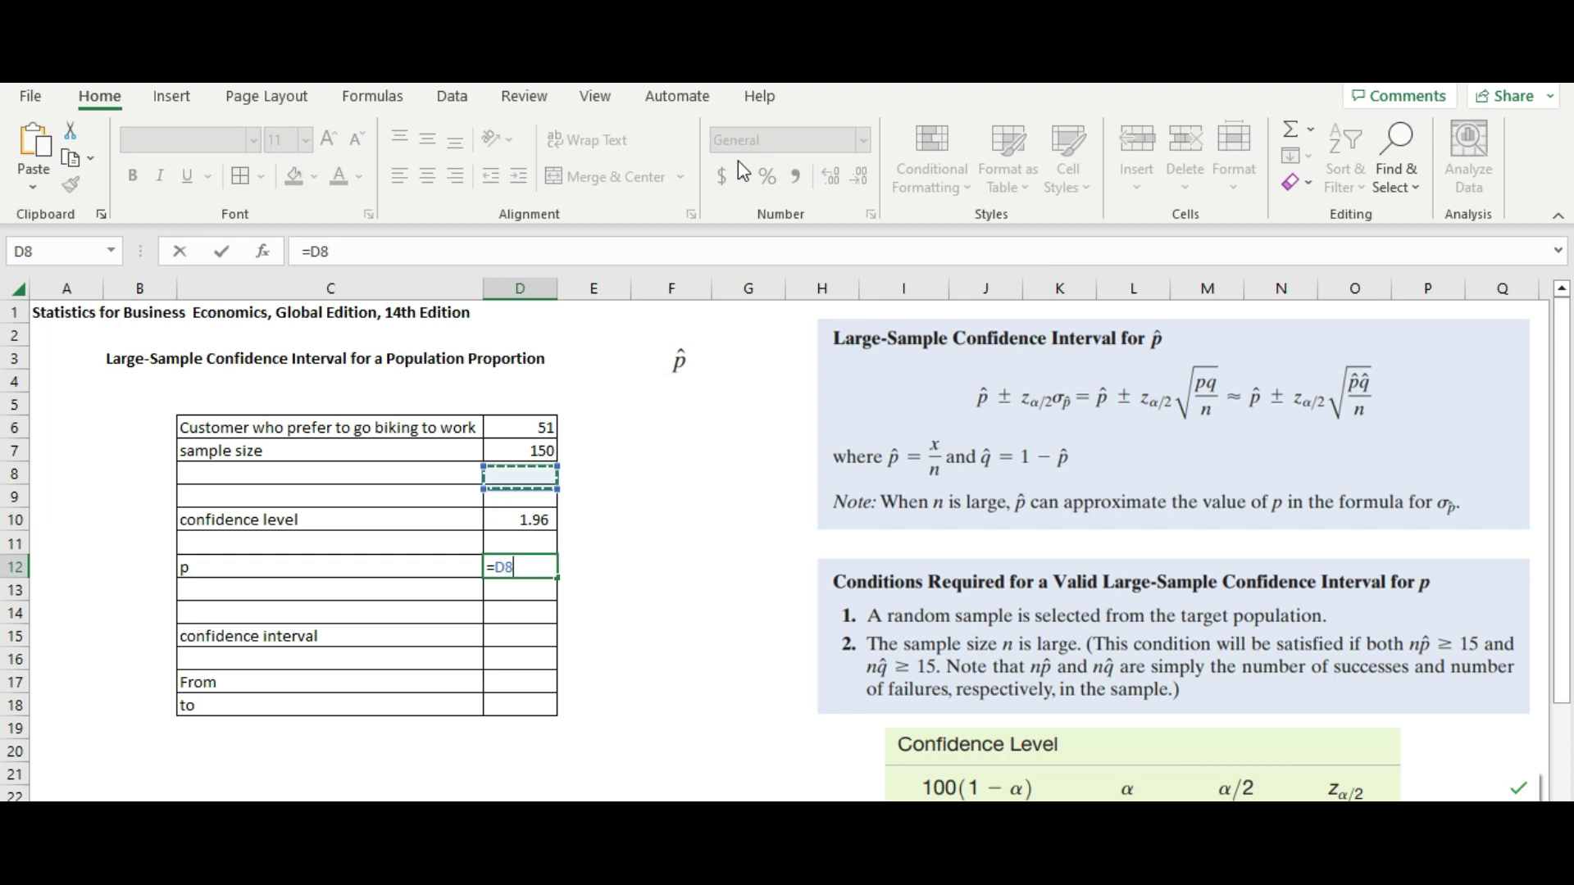
pyautogui.write('/')
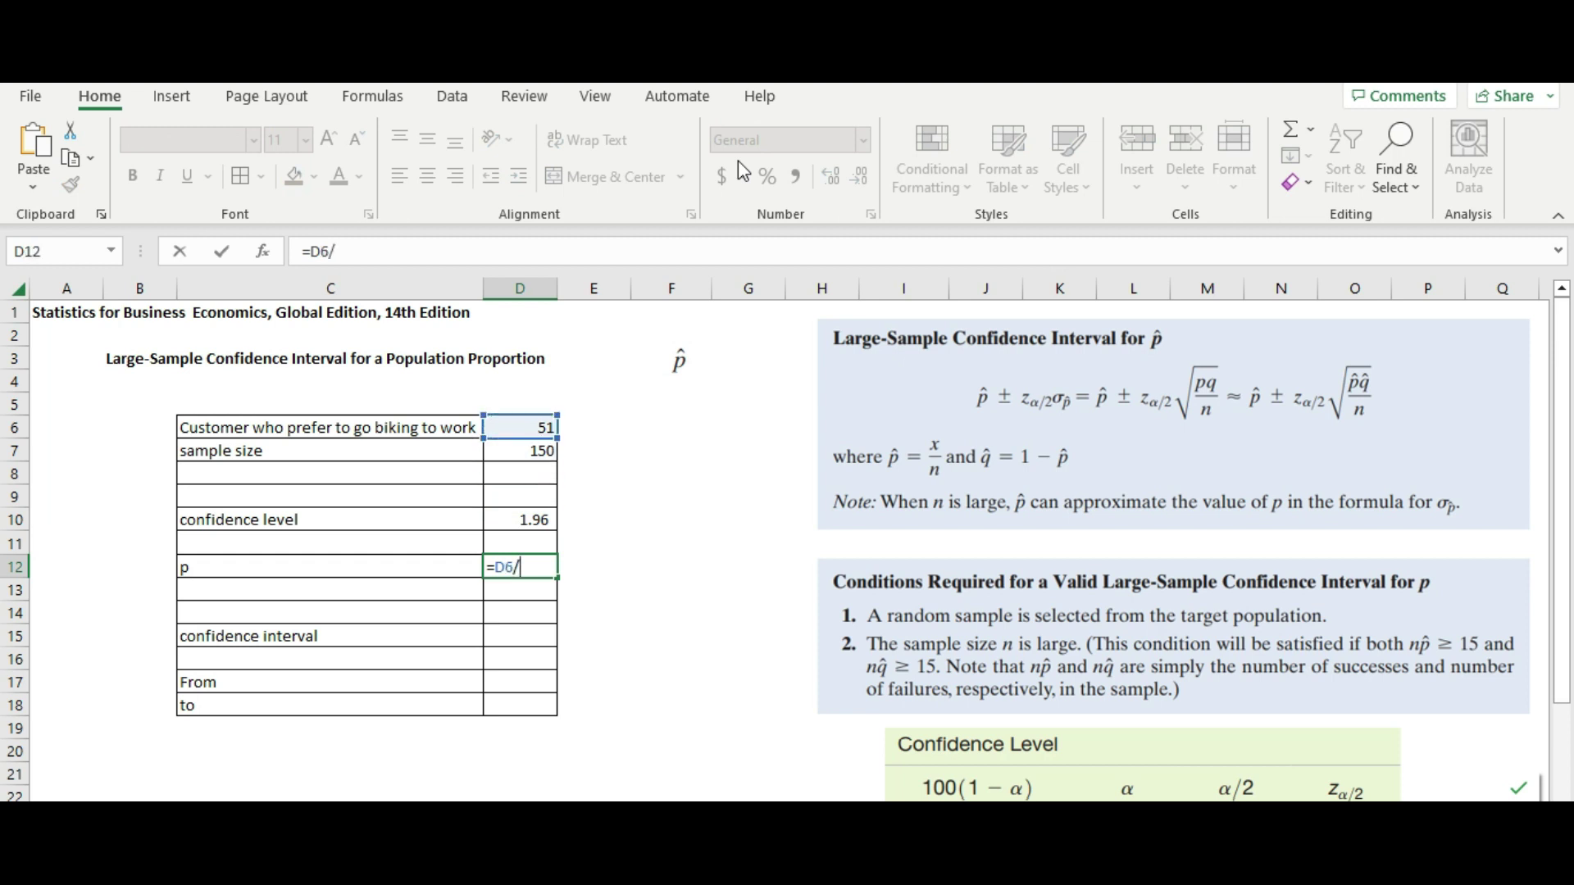
pyautogui.press('Up')
pyautogui.press('Up')
pyautogui.press('Up')
pyautogui.press('Up')
pyautogui.press('Up')
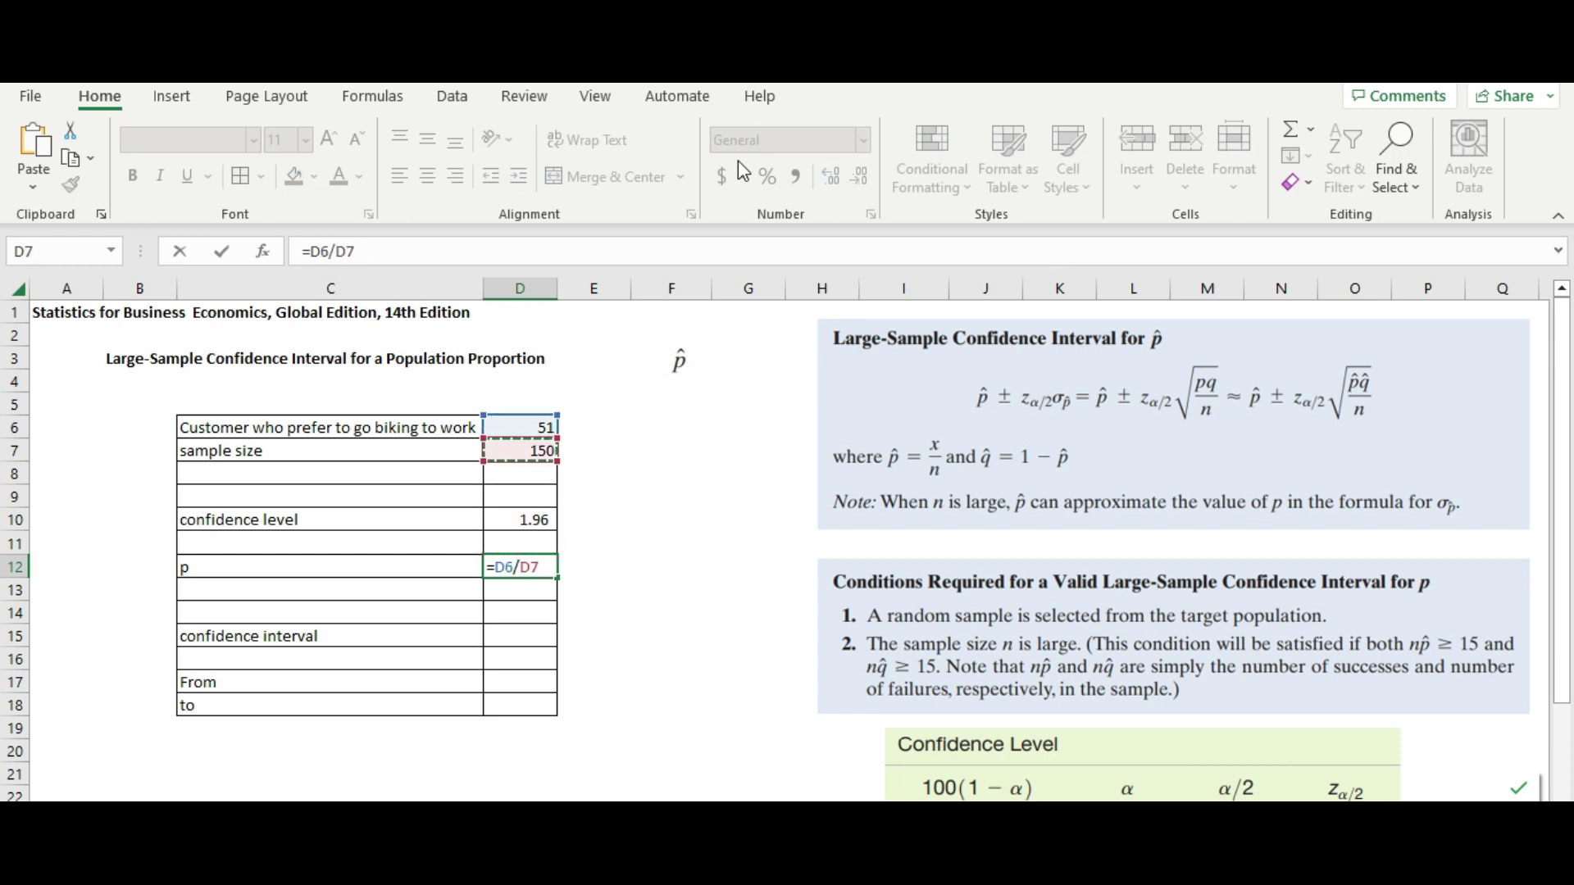
pyautogui.press('Return')
pyautogui.press('Up')
pyautogui.press('Right')
pyautogui.press('Left')
pyautogui.press('Left')
pyautogui.press('Right')
pyautogui.press('Down')
pyautogui.press('Up')
pyautogui.press('Up')
pyautogui.press('Down')
pyautogui.press('Down')
pyautogui.press('Down')
pyautogui.press('Up')
pyautogui.press('Up')
pyautogui.press('Up')
pyautogui.press('Up')
pyautogui.press('Up')
pyautogui.press('Up')
pyautogui.press('Up')
pyautogui.press('Up')
pyautogui.press('Down')
pyautogui.press('Down')
pyautogui.press('Down')
pyautogui.press('Down')
pyautogui.press('Down')
pyautogui.press('Down')
pyautogui.press('Down')
pyautogui.press('Down')
pyautogui.press('Up')
pyautogui.press('Up')
pyautogui.press('Down')
pyautogui.press('Up')
pyautogui.press('Down')
pyautogui.press('Up')
pyautogui.press('Up')
pyautogui.press('Down')
pyautogui.press('Down')
pyautogui.press('Left')
pyautogui.press('Up')
pyautogui.press('Left')
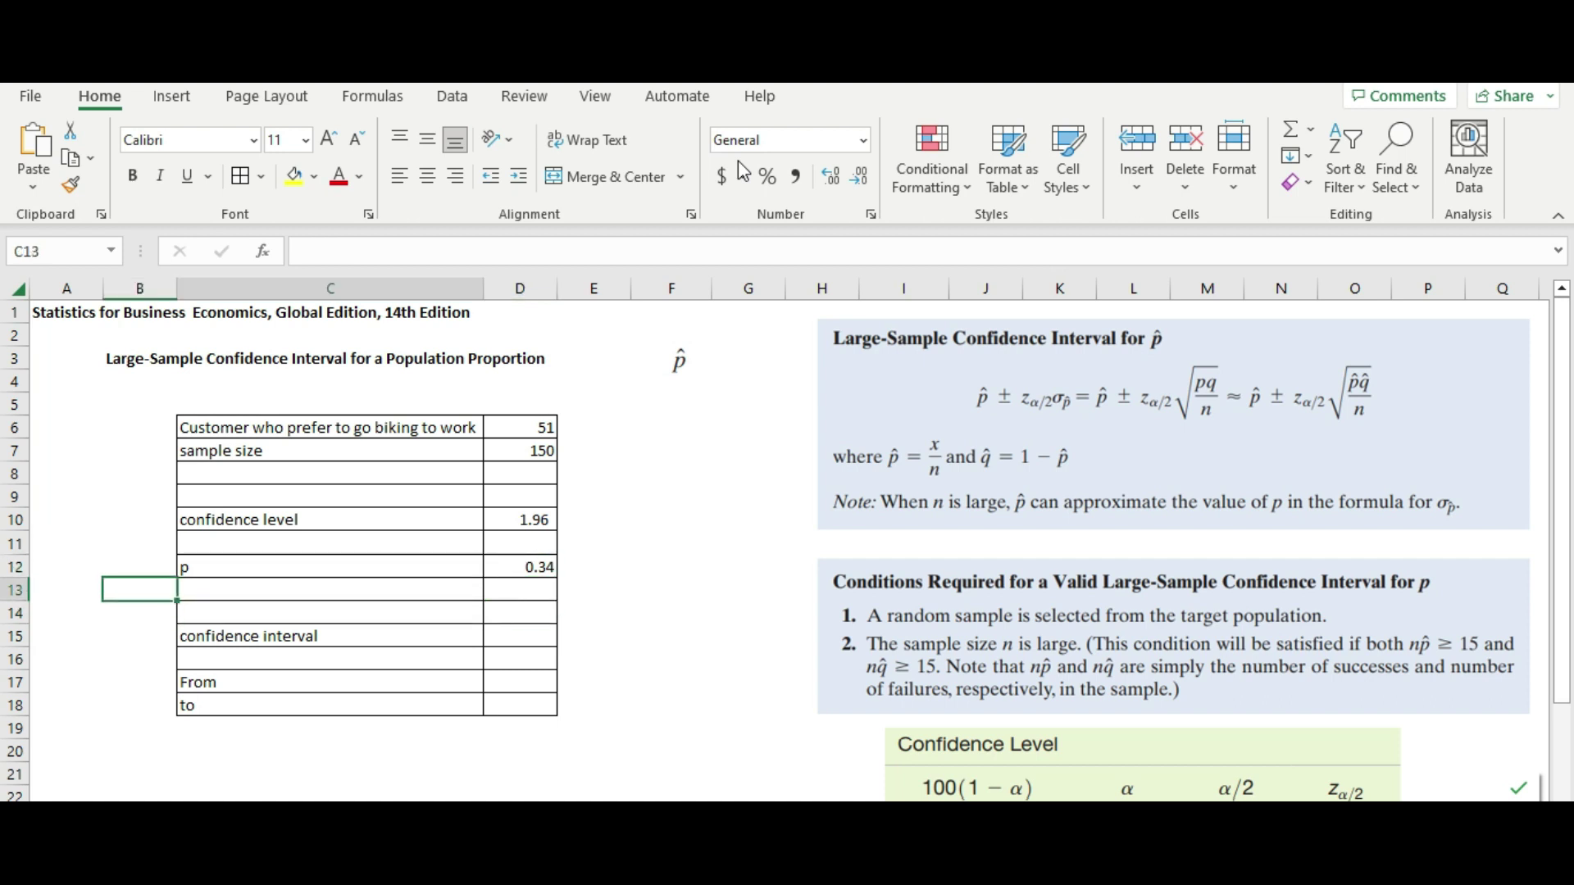
pyautogui.press('Right')
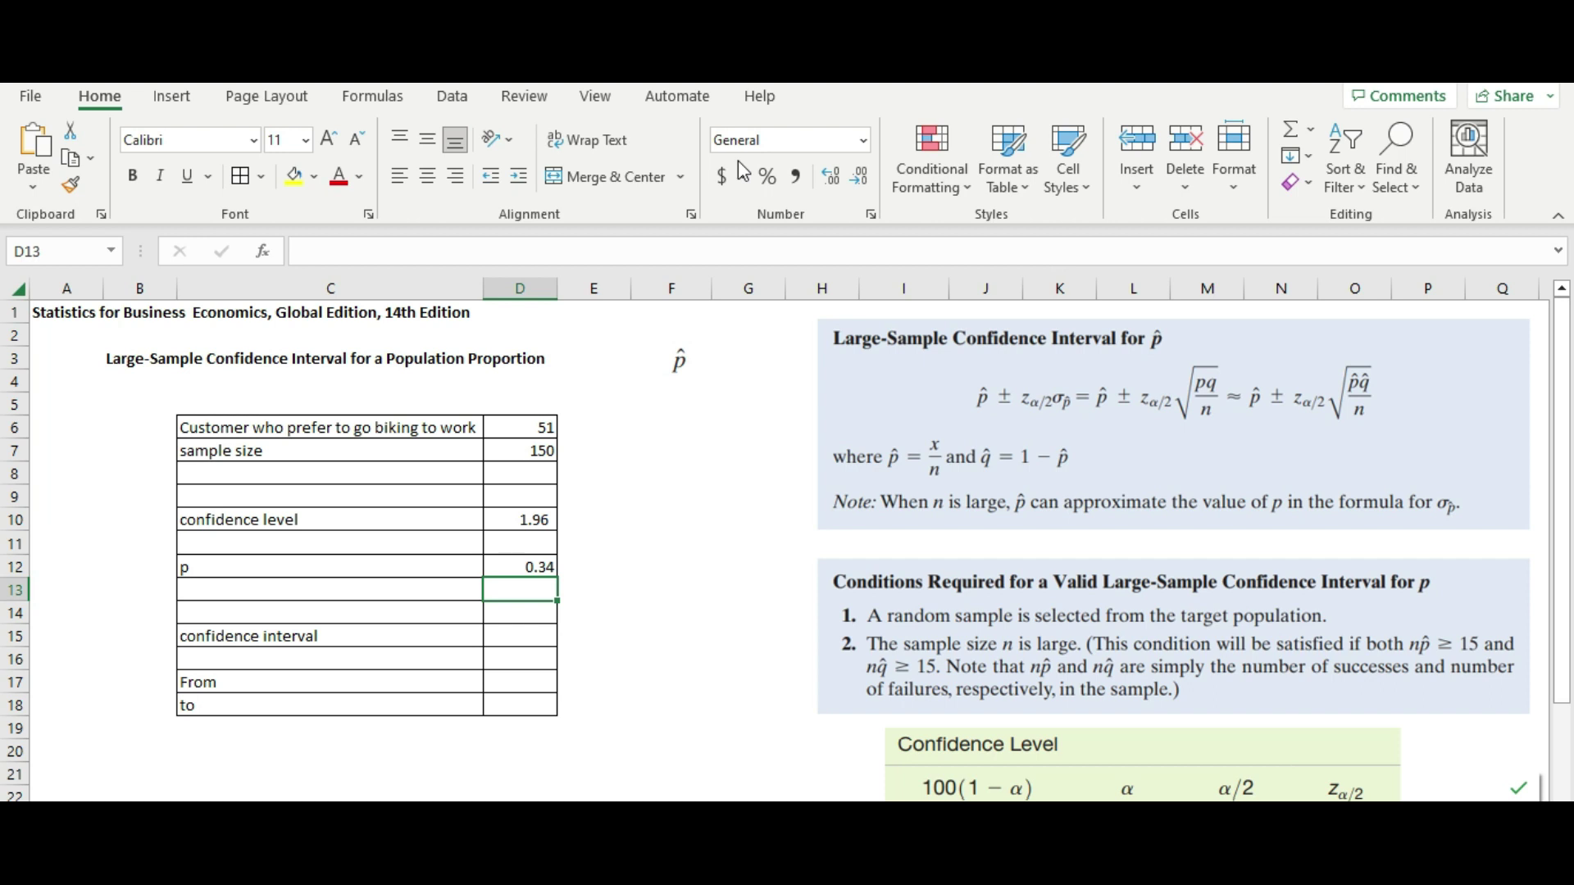
pyautogui.press('Down')
pyautogui.press('Down')
pyautogui.press('Left')
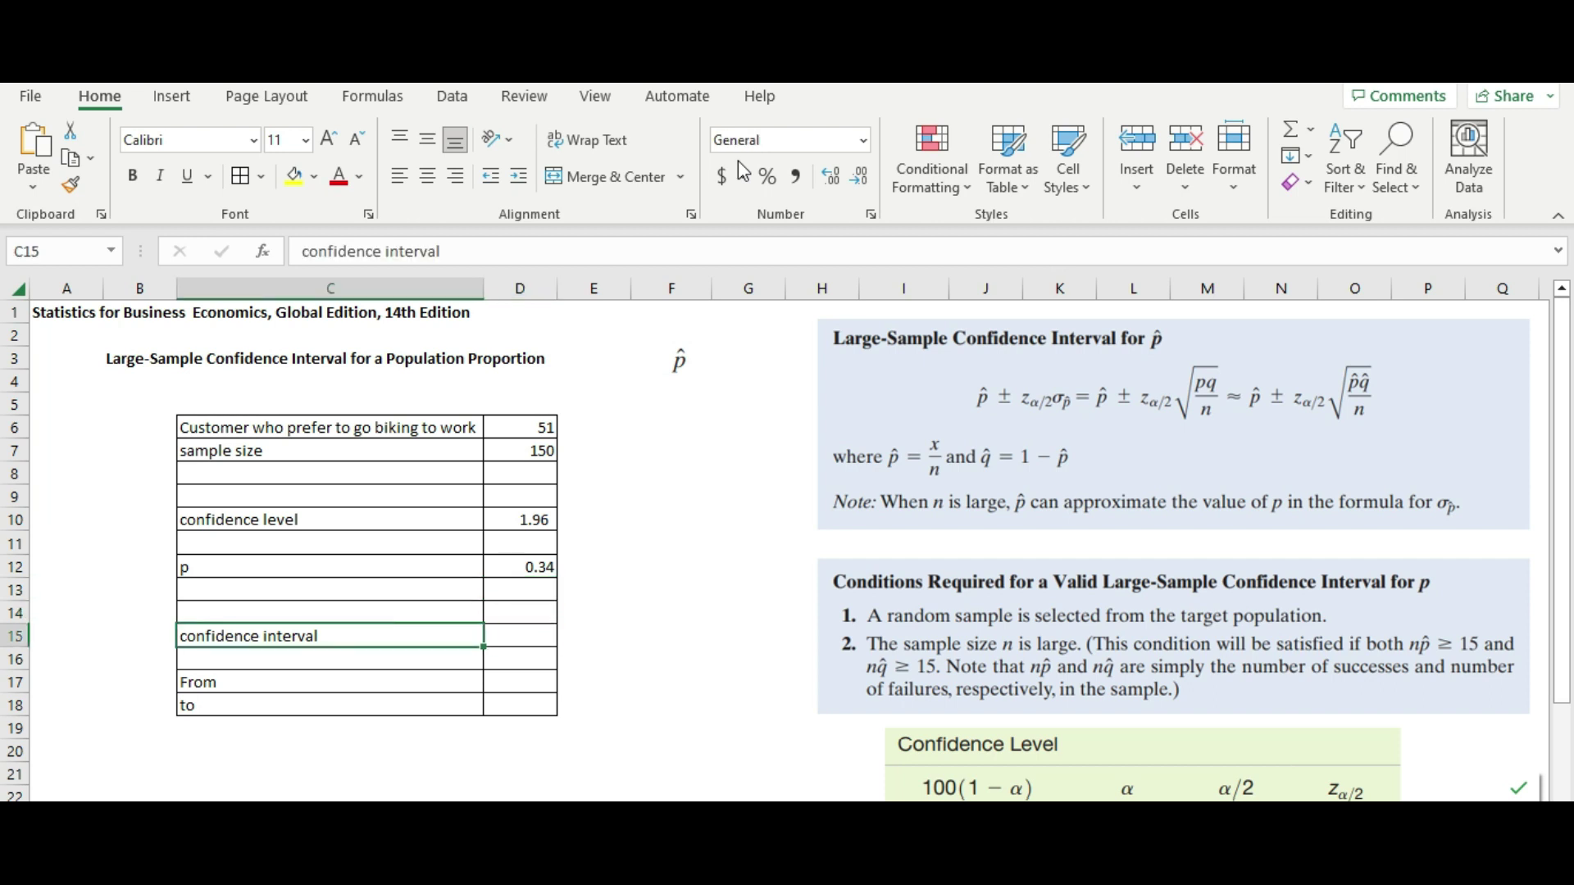
pyautogui.press('Right')
pyautogui.press('Right')
pyautogui.press('Left')
pyautogui.press('Left')
pyautogui.press('Up')
pyautogui.press('Up')
pyautogui.press('Up')
pyautogui.press('Right')
pyautogui.press('Left')
pyautogui.press('Up')
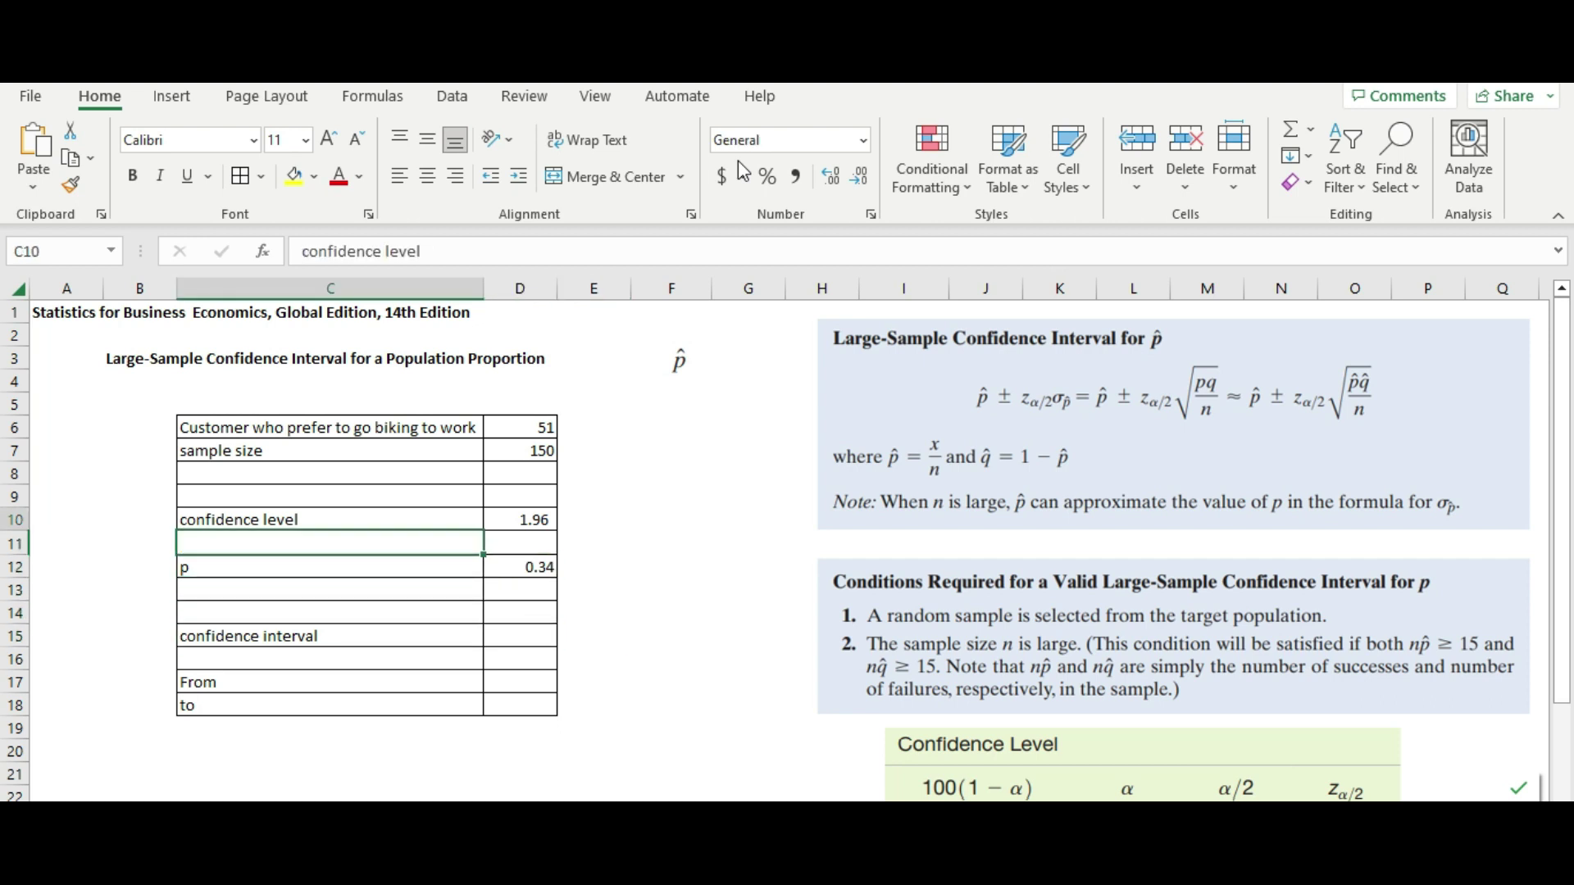
pyautogui.press('Right')
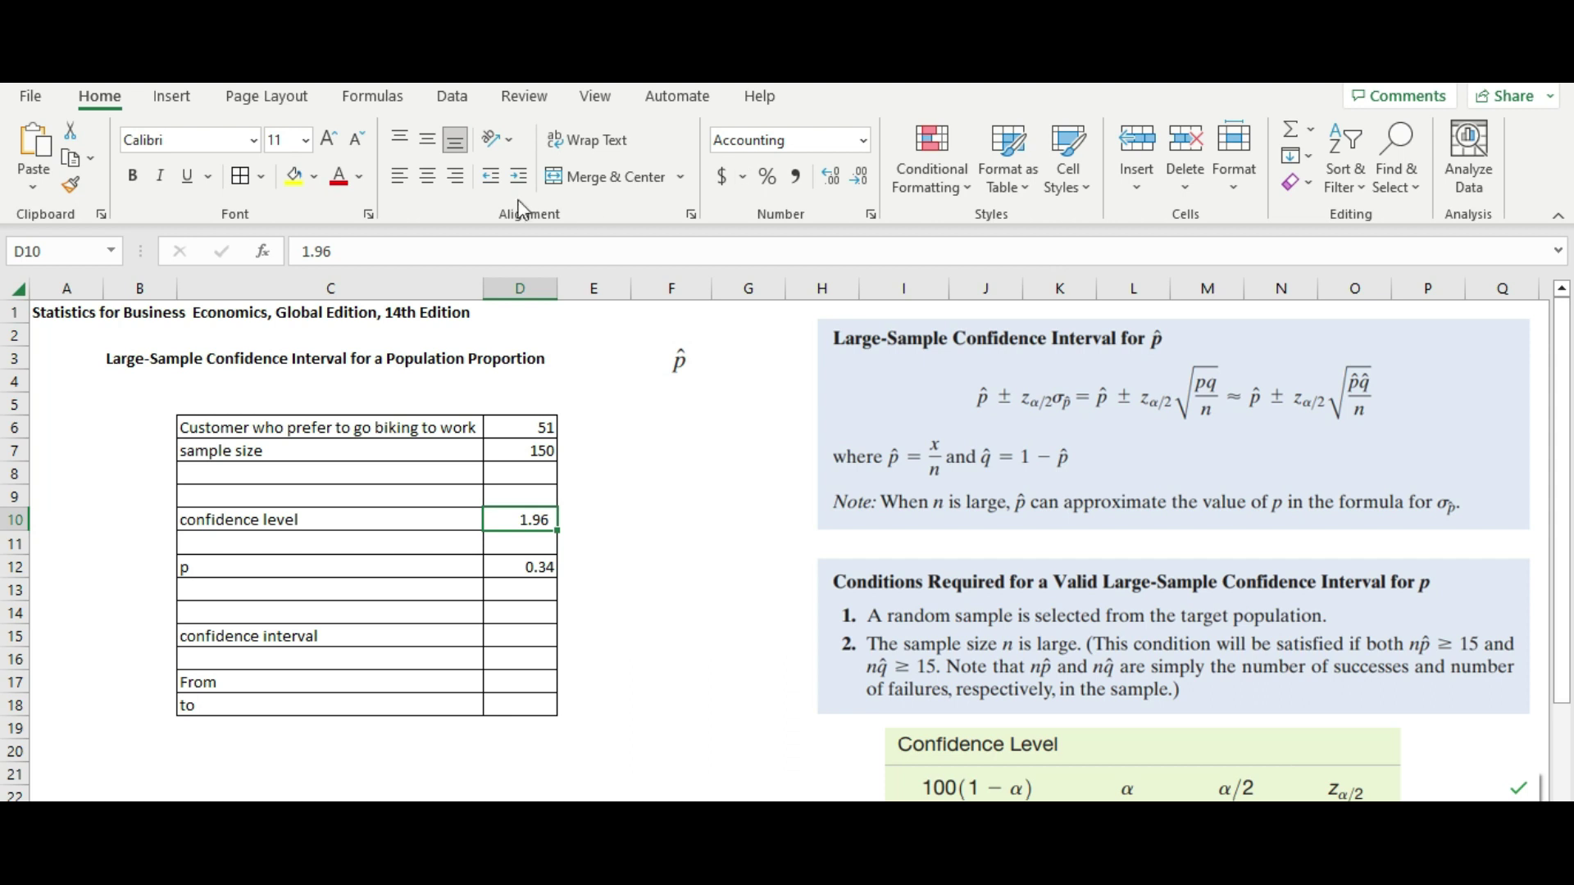
pyautogui.moveTo(549, 520); pyautogui.dragTo(545, 542)
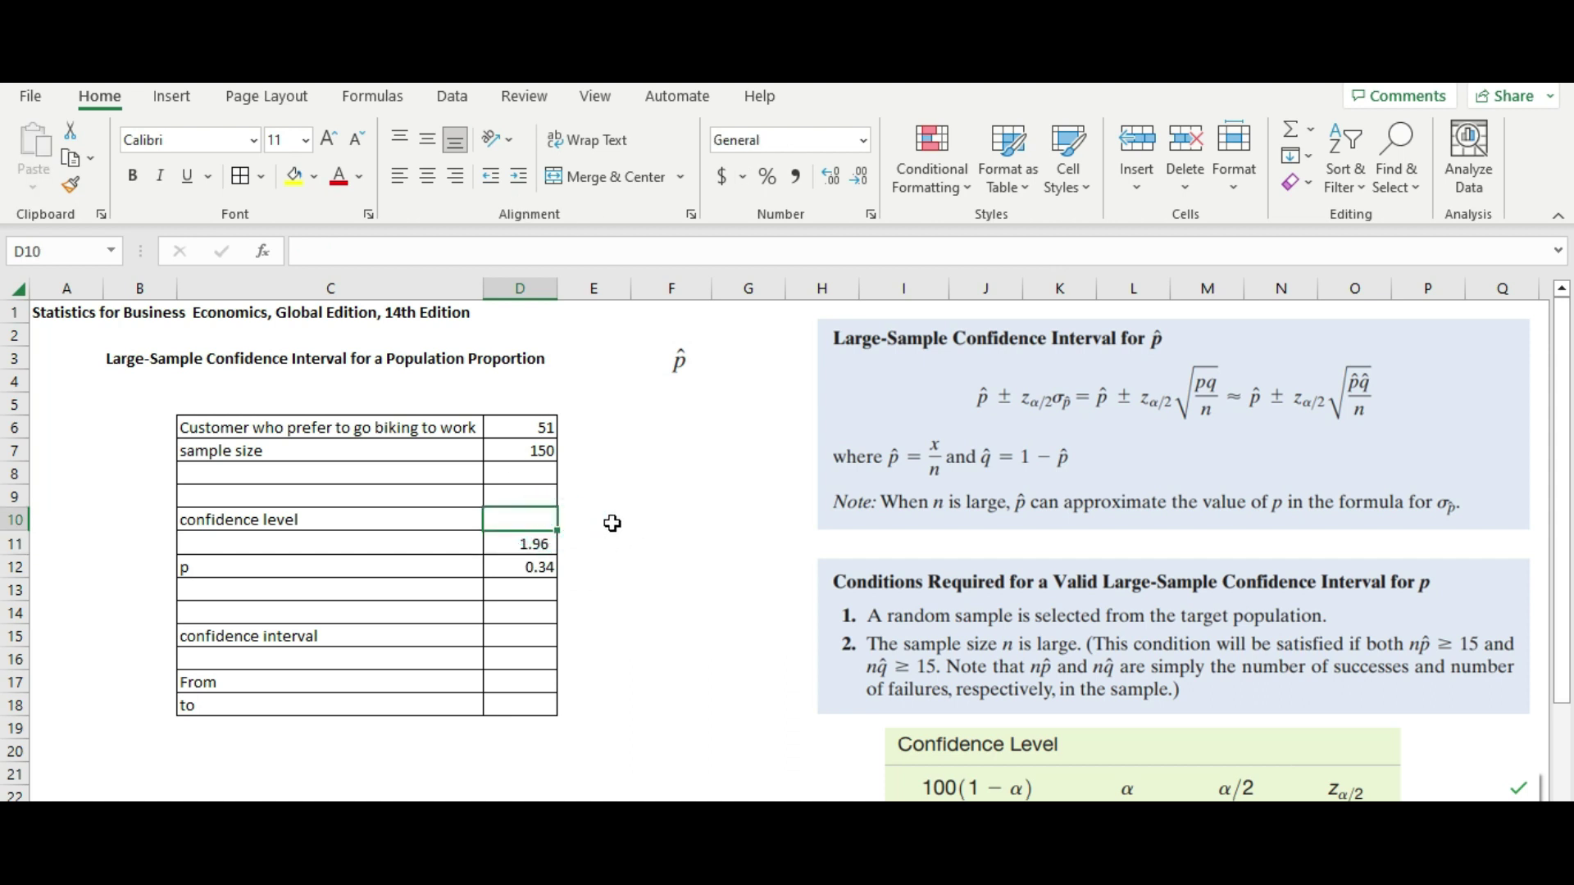
pyautogui.hotkey('ctrl', 'z')
# Step: Bring the Confidence Level reference picture beside the data table to consult its z-values, and return it below the validity conditions
pyautogui.click(634, 587)
pyautogui.scroll(-1, 1176, 614)
pyautogui.scroll(-2, 1093, 654)
pyautogui.scroll(1, 1039, 597)
pyautogui.click(1043, 661)
pyautogui.moveTo(1044, 660); pyautogui.dragTo(767, 386)
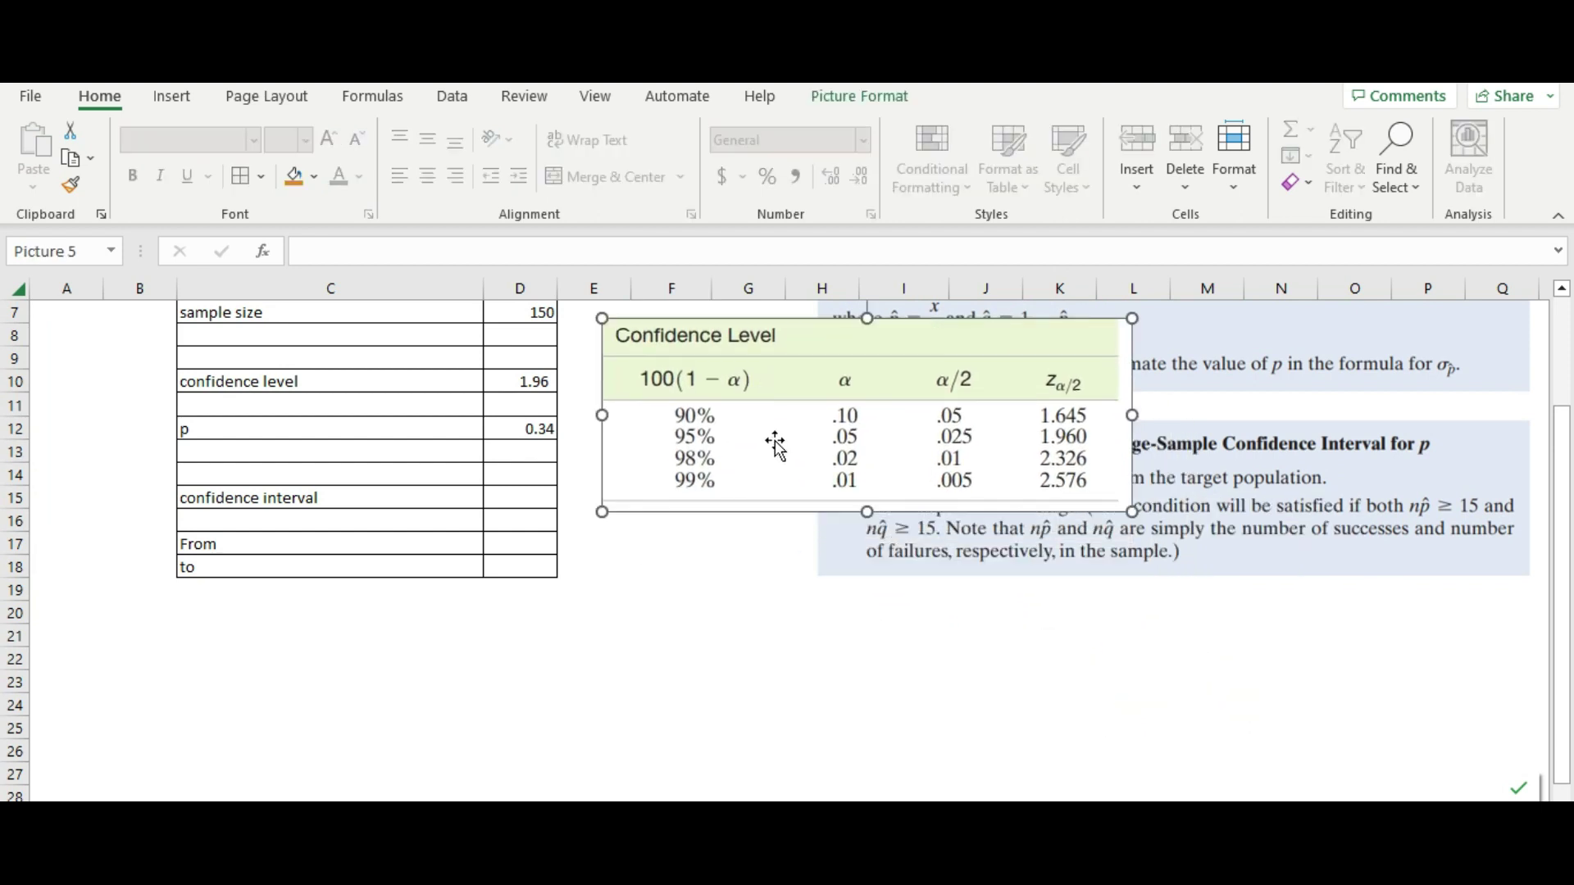
pyautogui.scroll(2, 777, 447)
pyautogui.moveTo(779, 450); pyautogui.dragTo(842, 401)
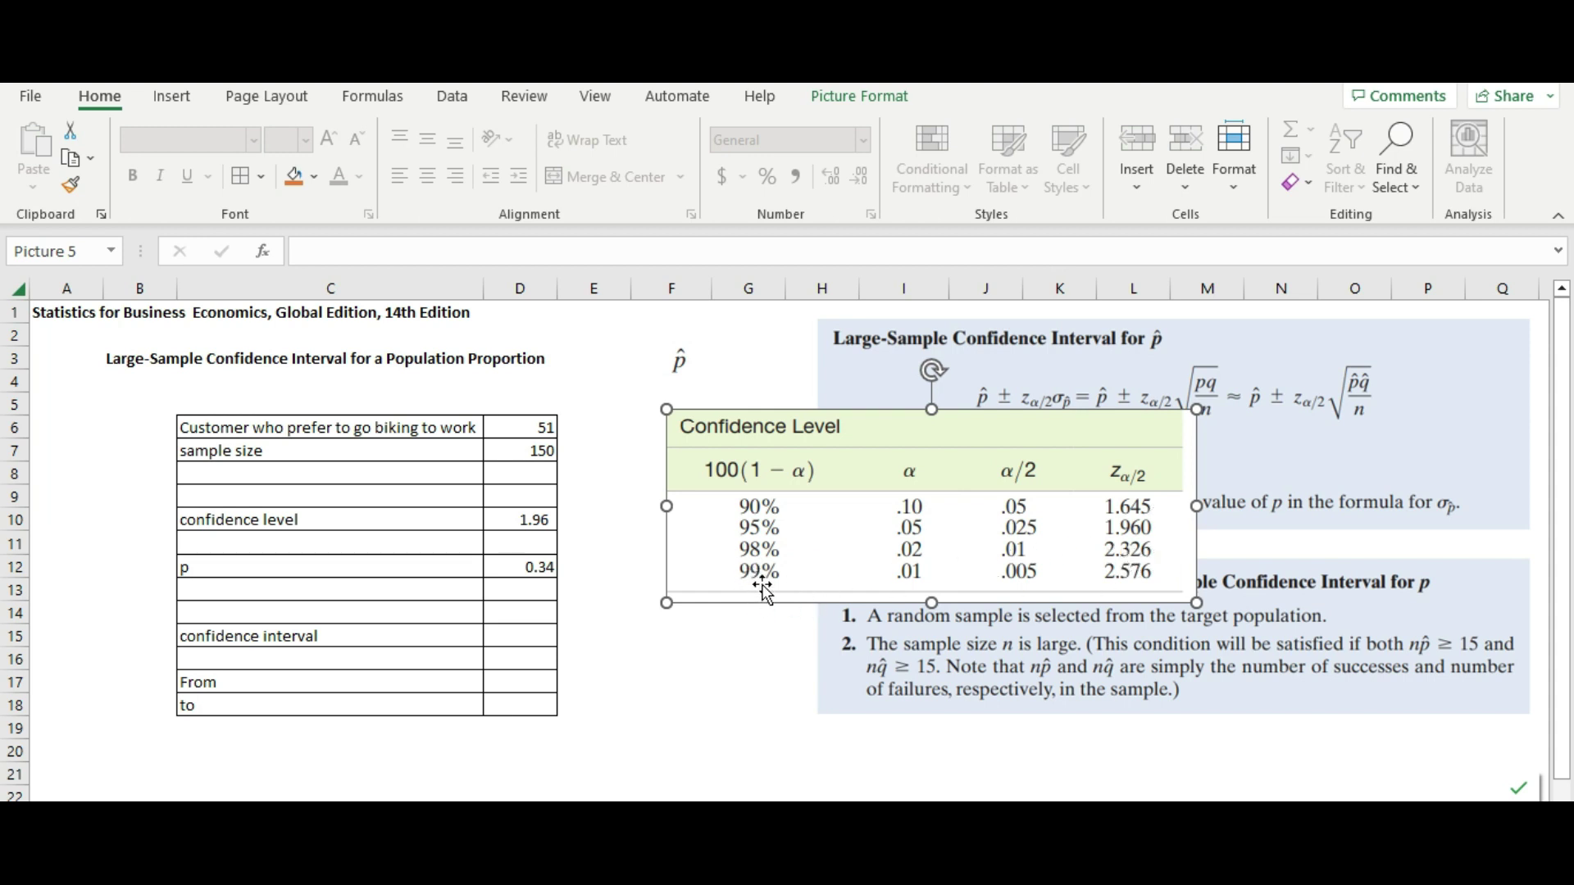
pyautogui.moveTo(960, 441); pyautogui.dragTo(1221, 761)
pyautogui.click(668, 548)
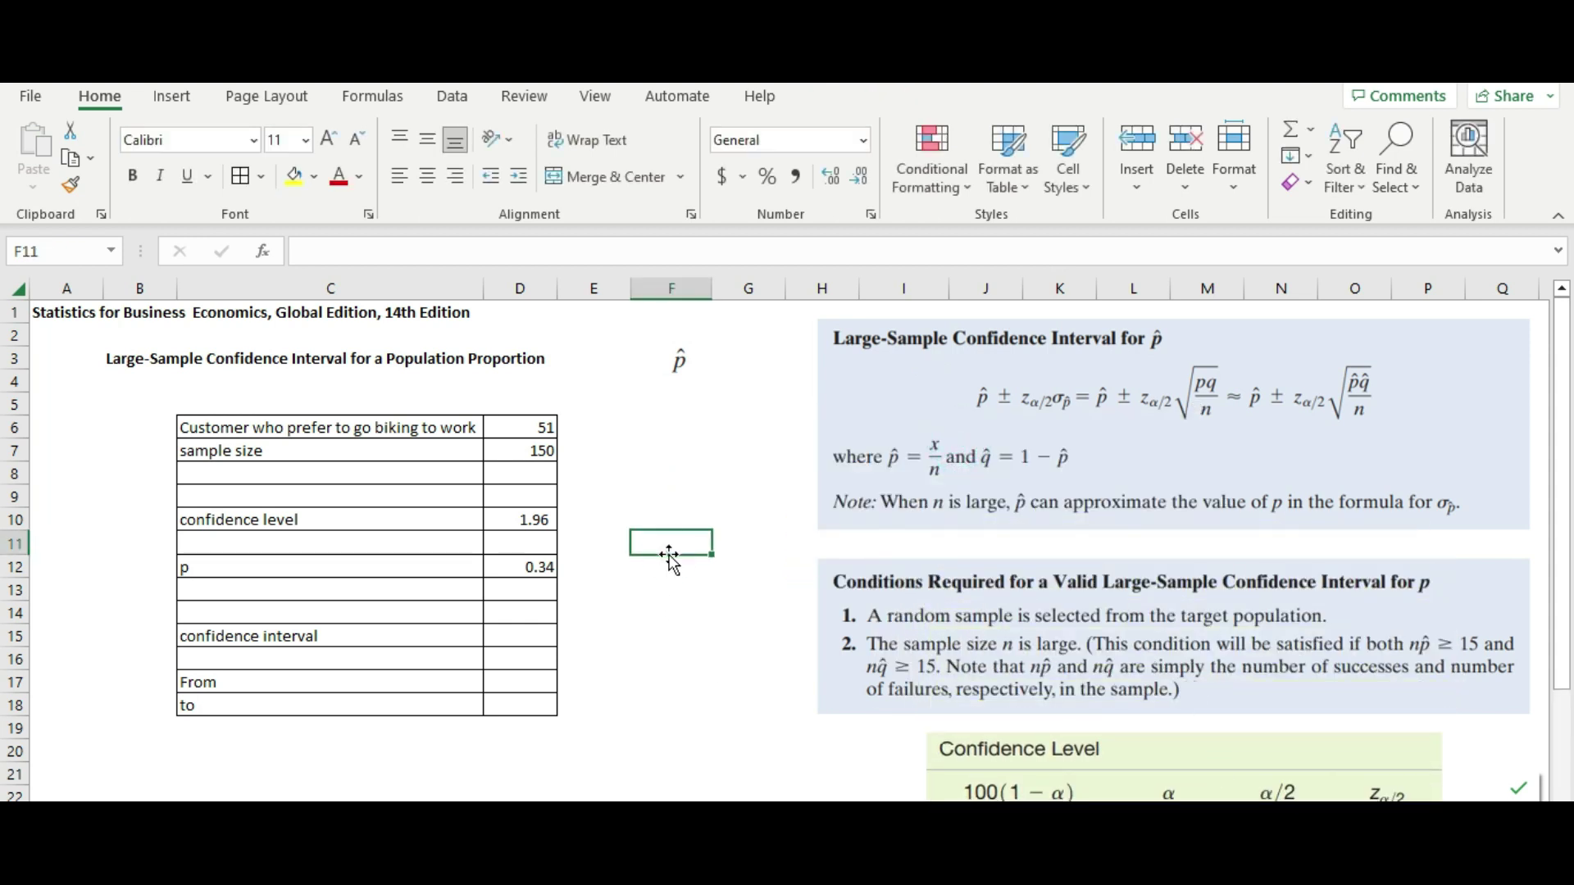
# Step: Enter 95% in E10 beside the confidence level's z-value
pyautogui.click(517, 522)
pyautogui.click(604, 510)
pyautogui.click(594, 566)
pyautogui.click(548, 521)
pyautogui.click(591, 519)
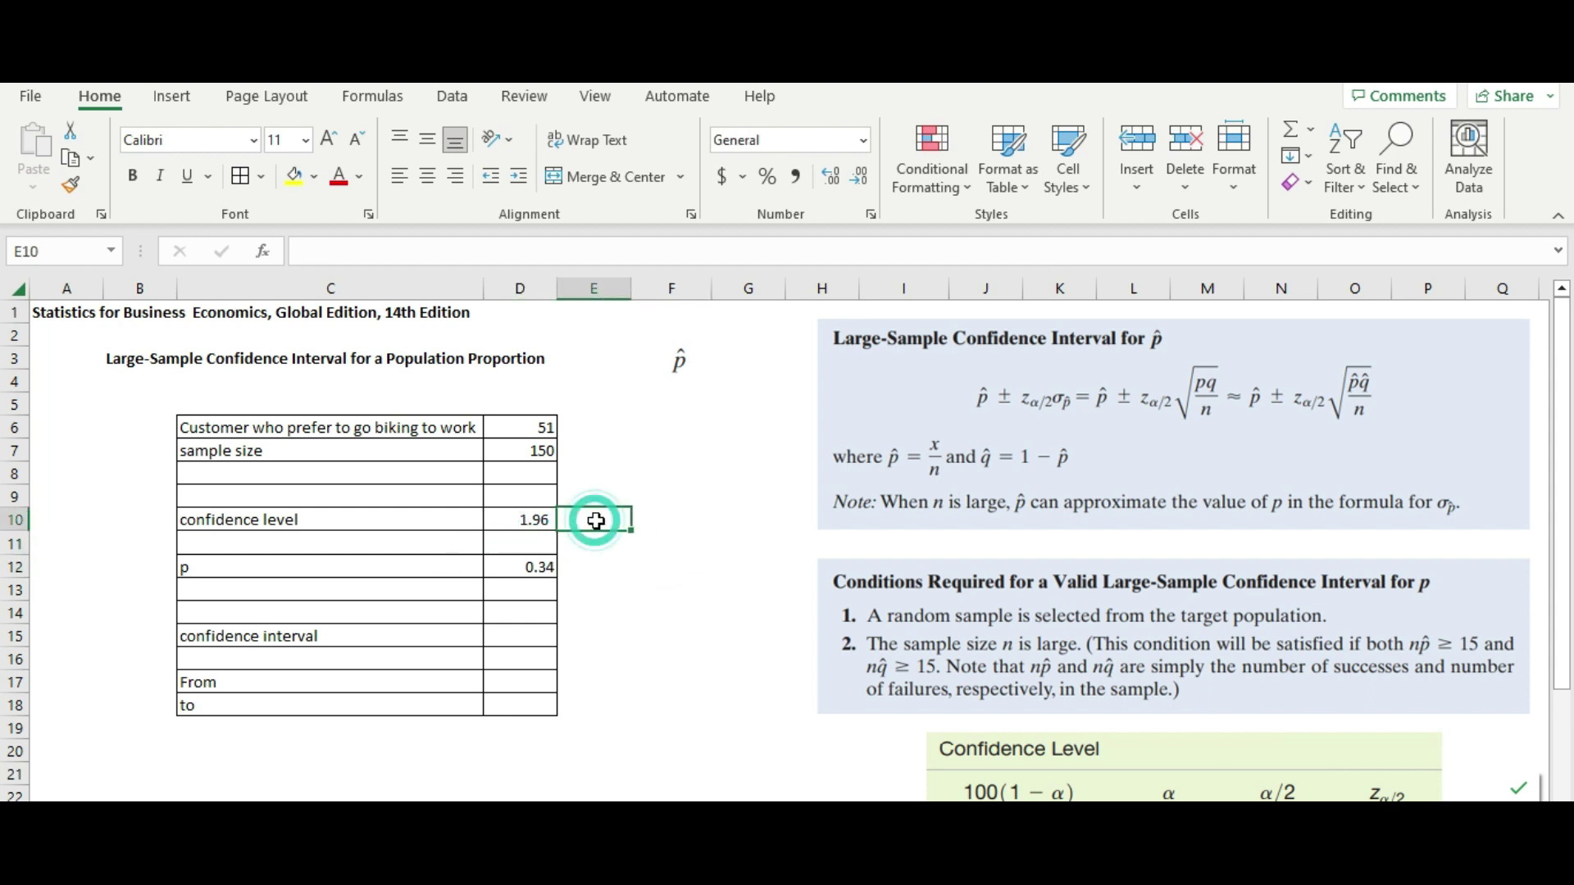
pyautogui.write('9')
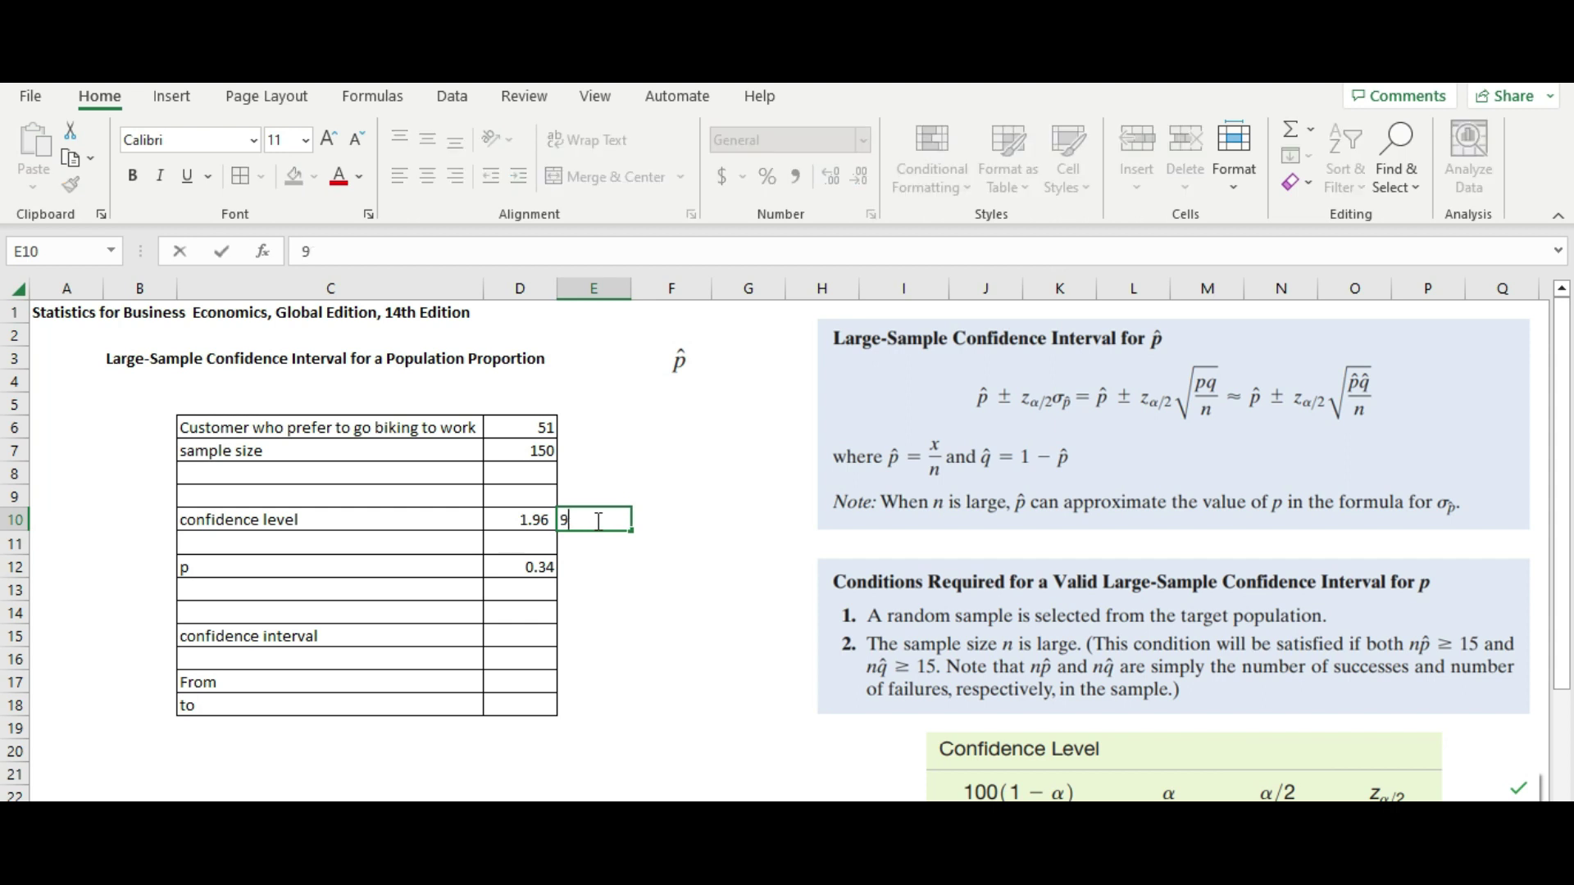
pyautogui.write('5%')
pyautogui.press('Return')
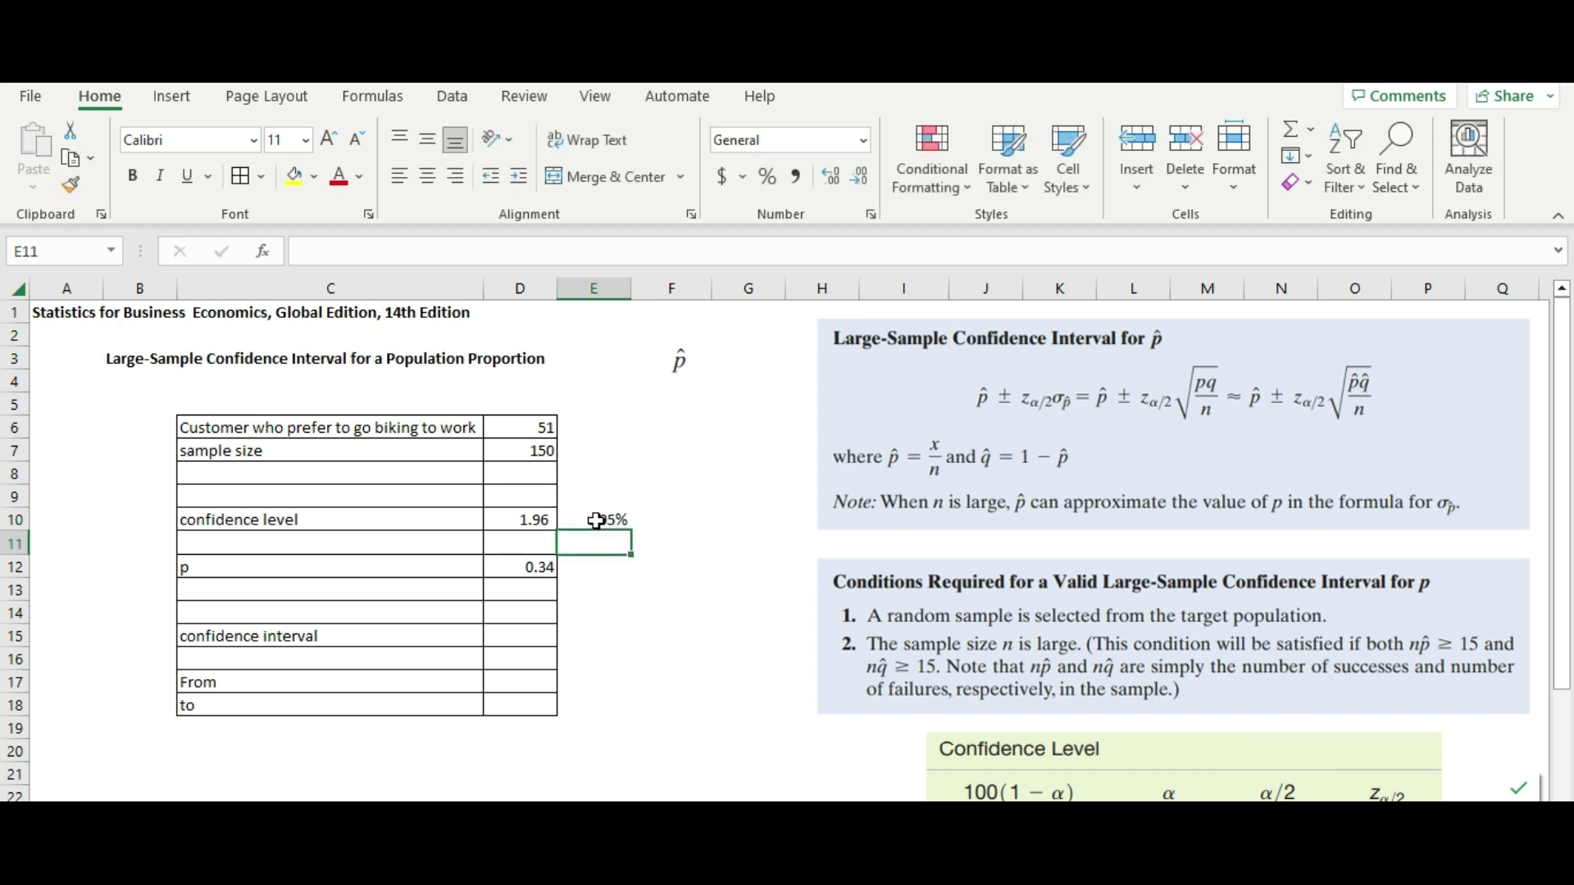
pyautogui.press('Up')
pyautogui.press('Left')
pyautogui.press('Left')
pyautogui.press('Down')
pyautogui.press('Down')
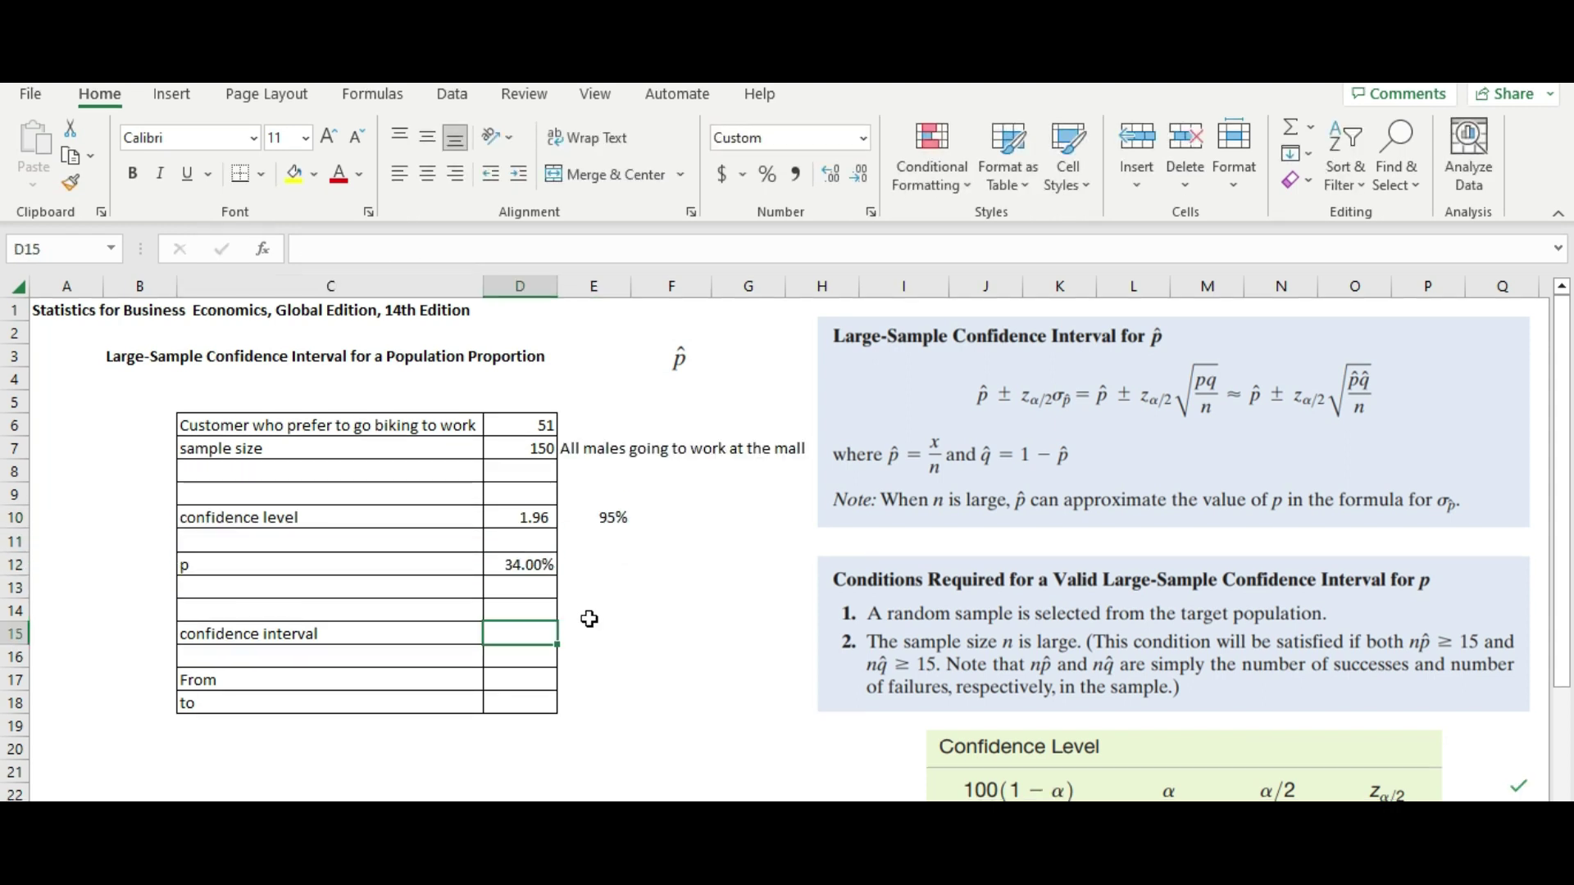
# Step: Calculate the confidence interval margin in D15 as =D10*SQRT((D12*(1-D12)/D7)), accepting the proposed parenthesis correction
pyautogui.click(589, 619)
pyautogui.click(521, 633)
pyautogui.click(386, 636)
pyautogui.click(521, 634)
pyautogui.write('=')
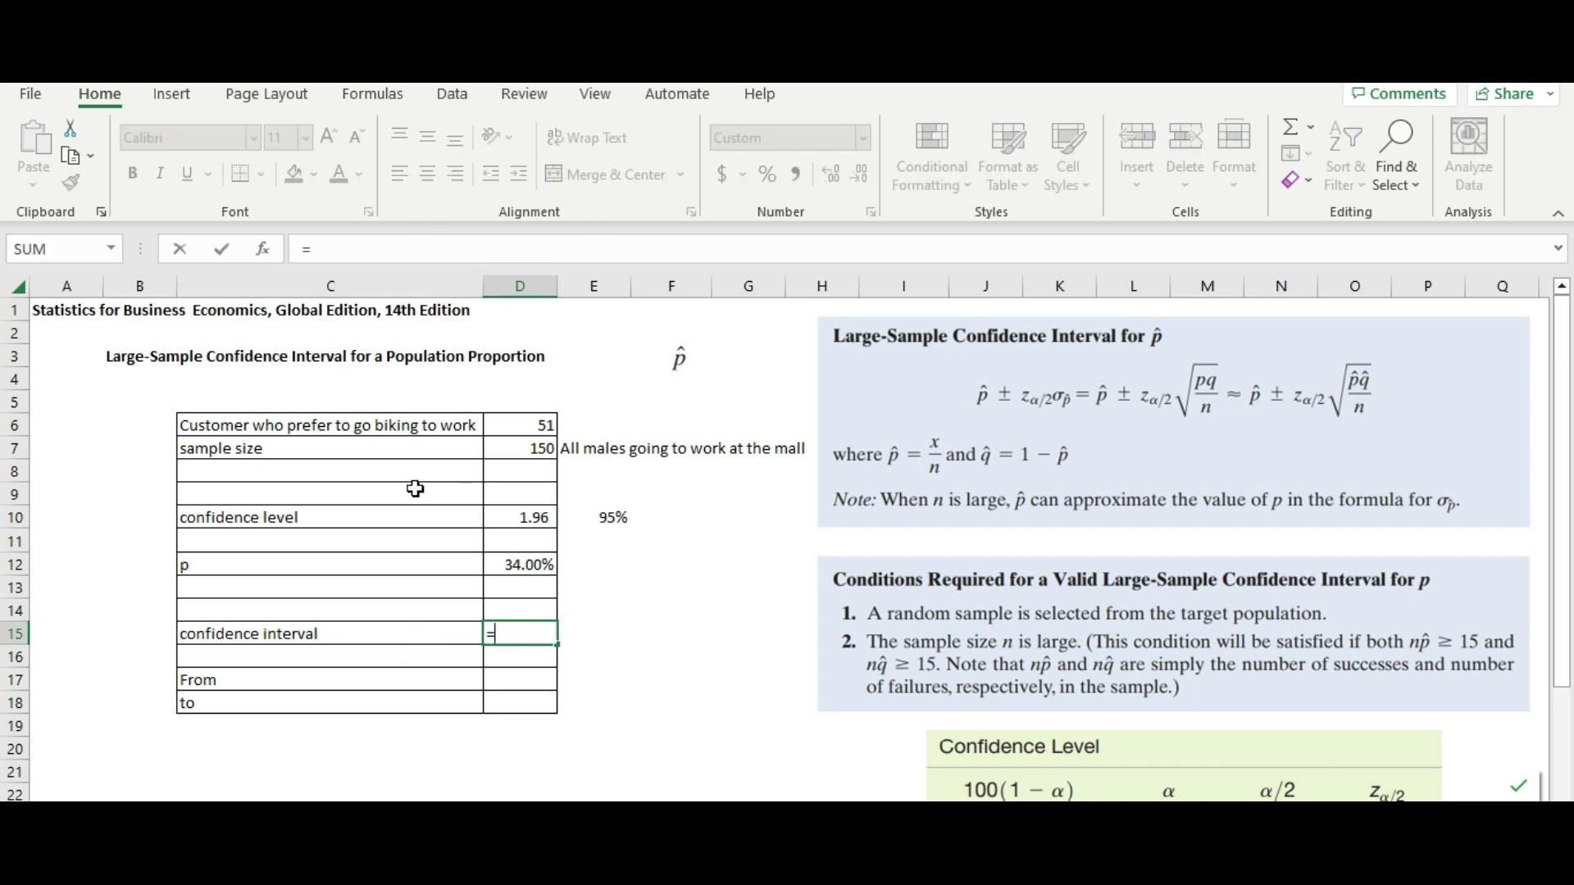
pyautogui.click(526, 518)
pyautogui.write('*sqrt')
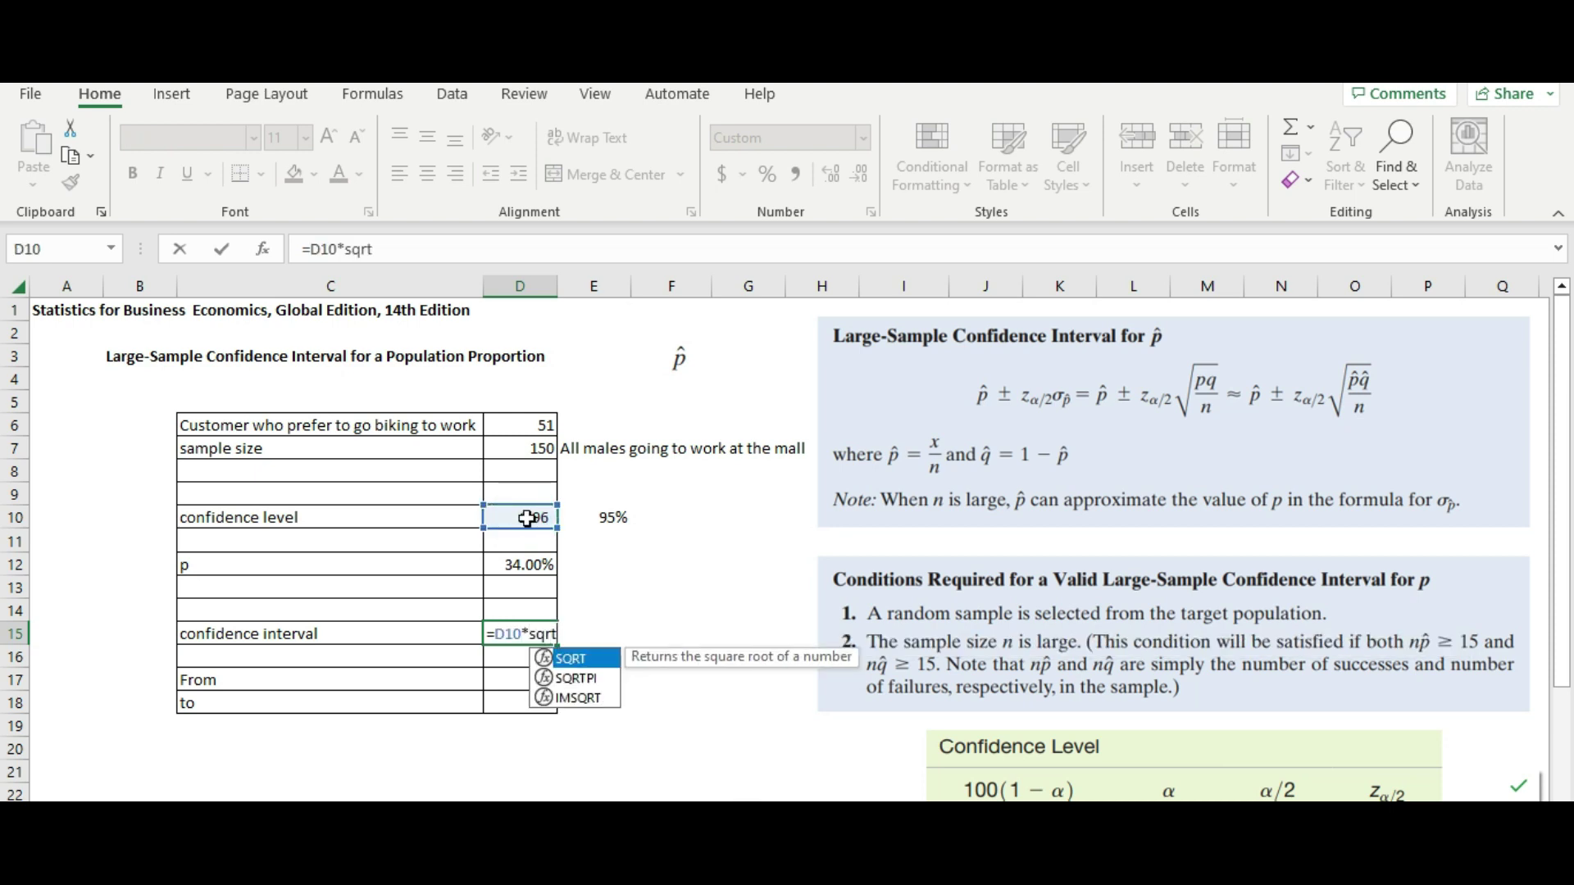
pyautogui.write('((')
pyautogui.click(535, 564)
pyautogui.write(')')
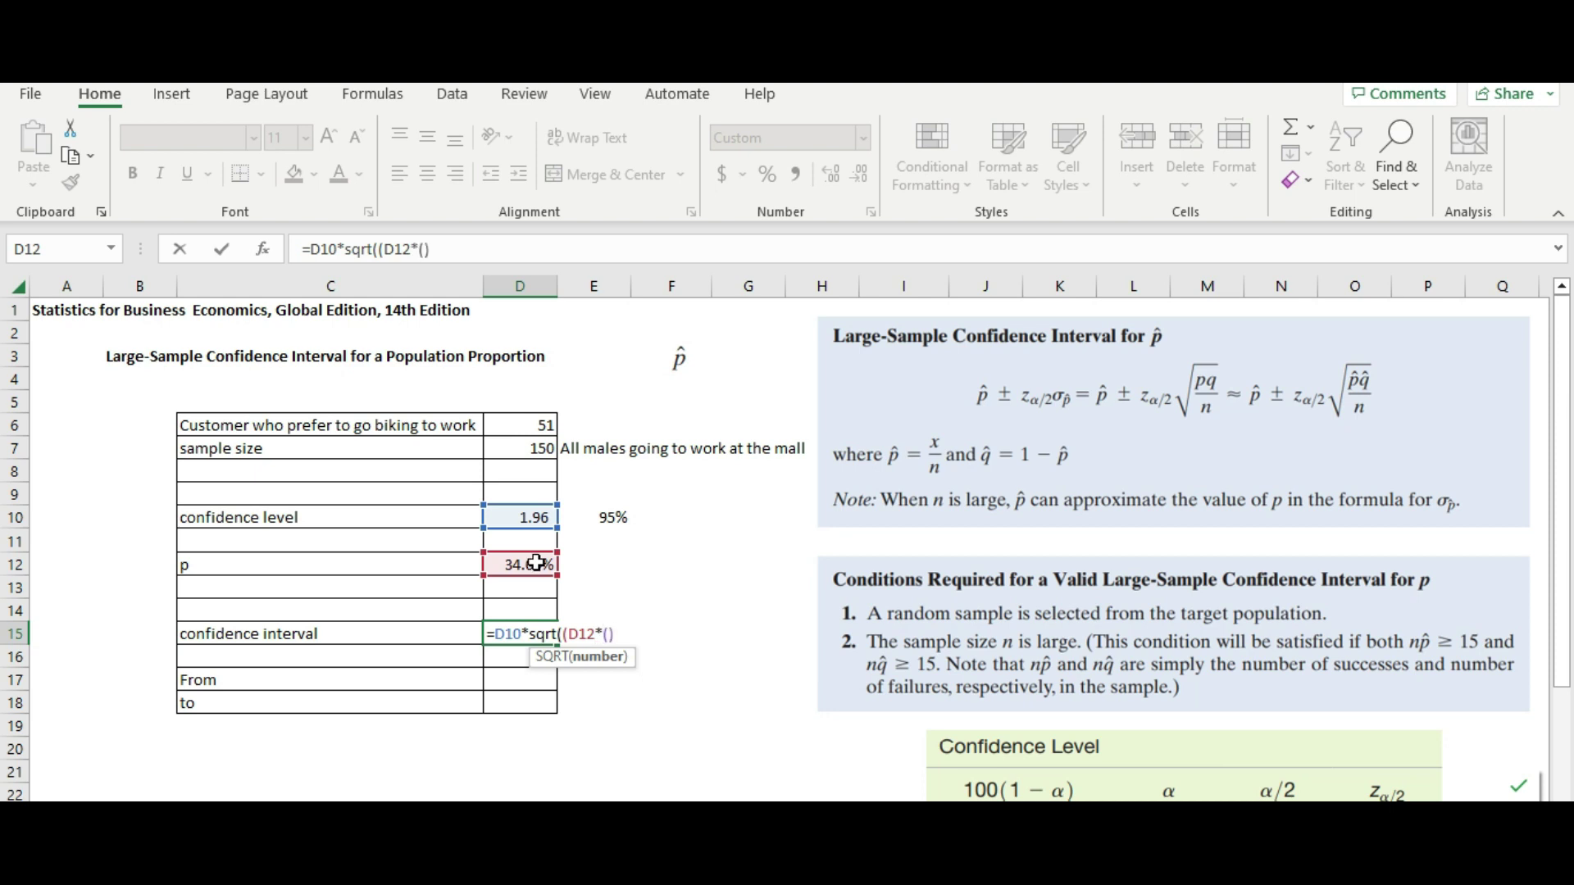
pyautogui.write('1-')
pyautogui.click(521, 564)
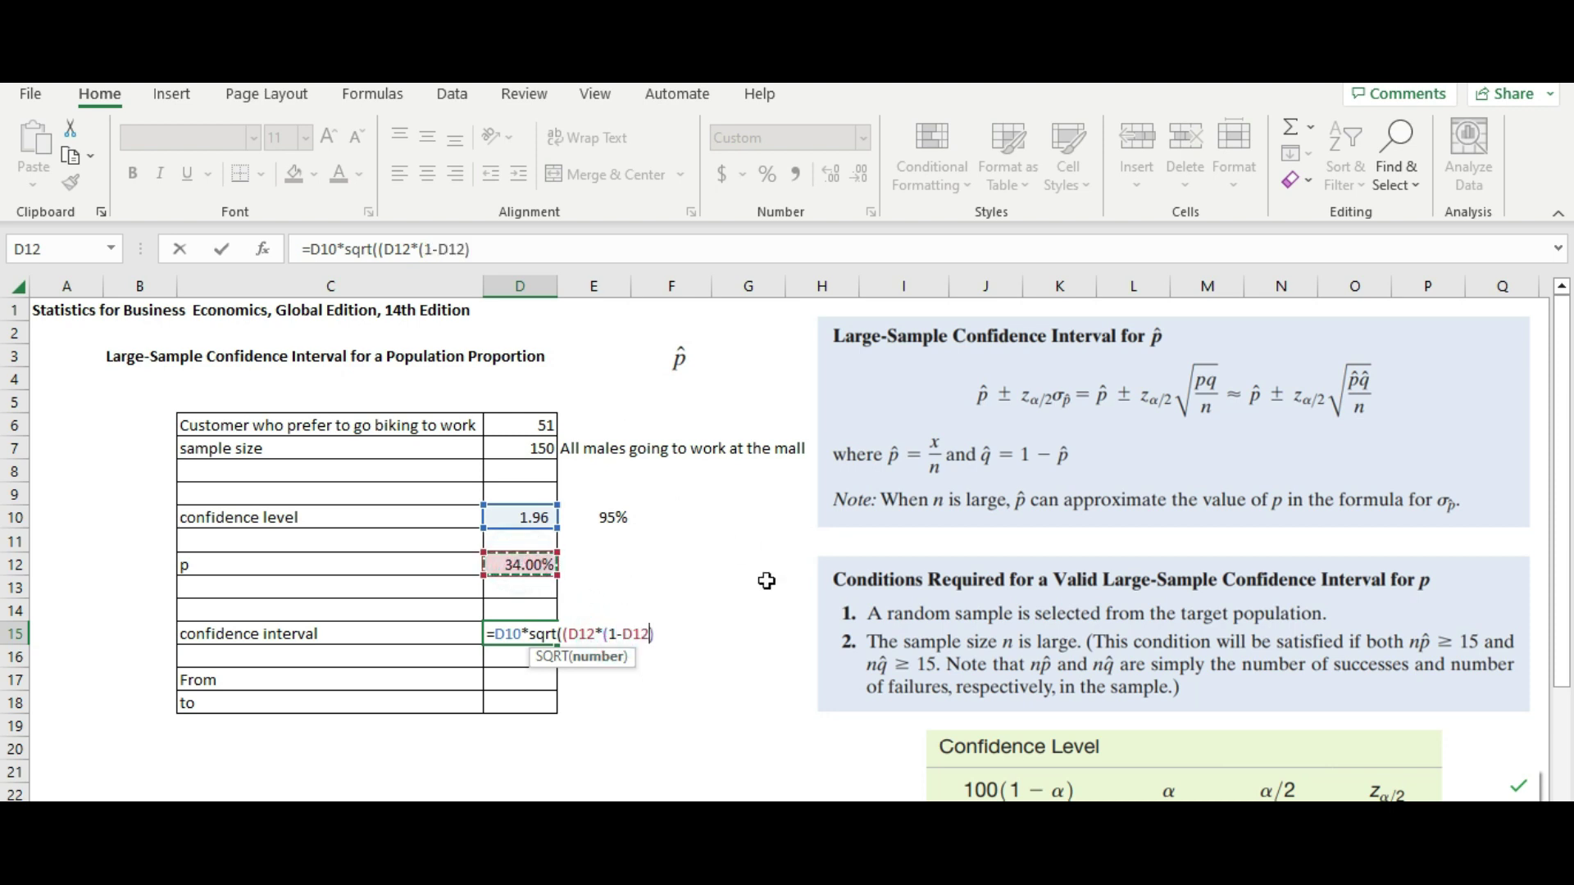
pyautogui.click(669, 631)
pyautogui.write('/')
pyautogui.click(545, 447)
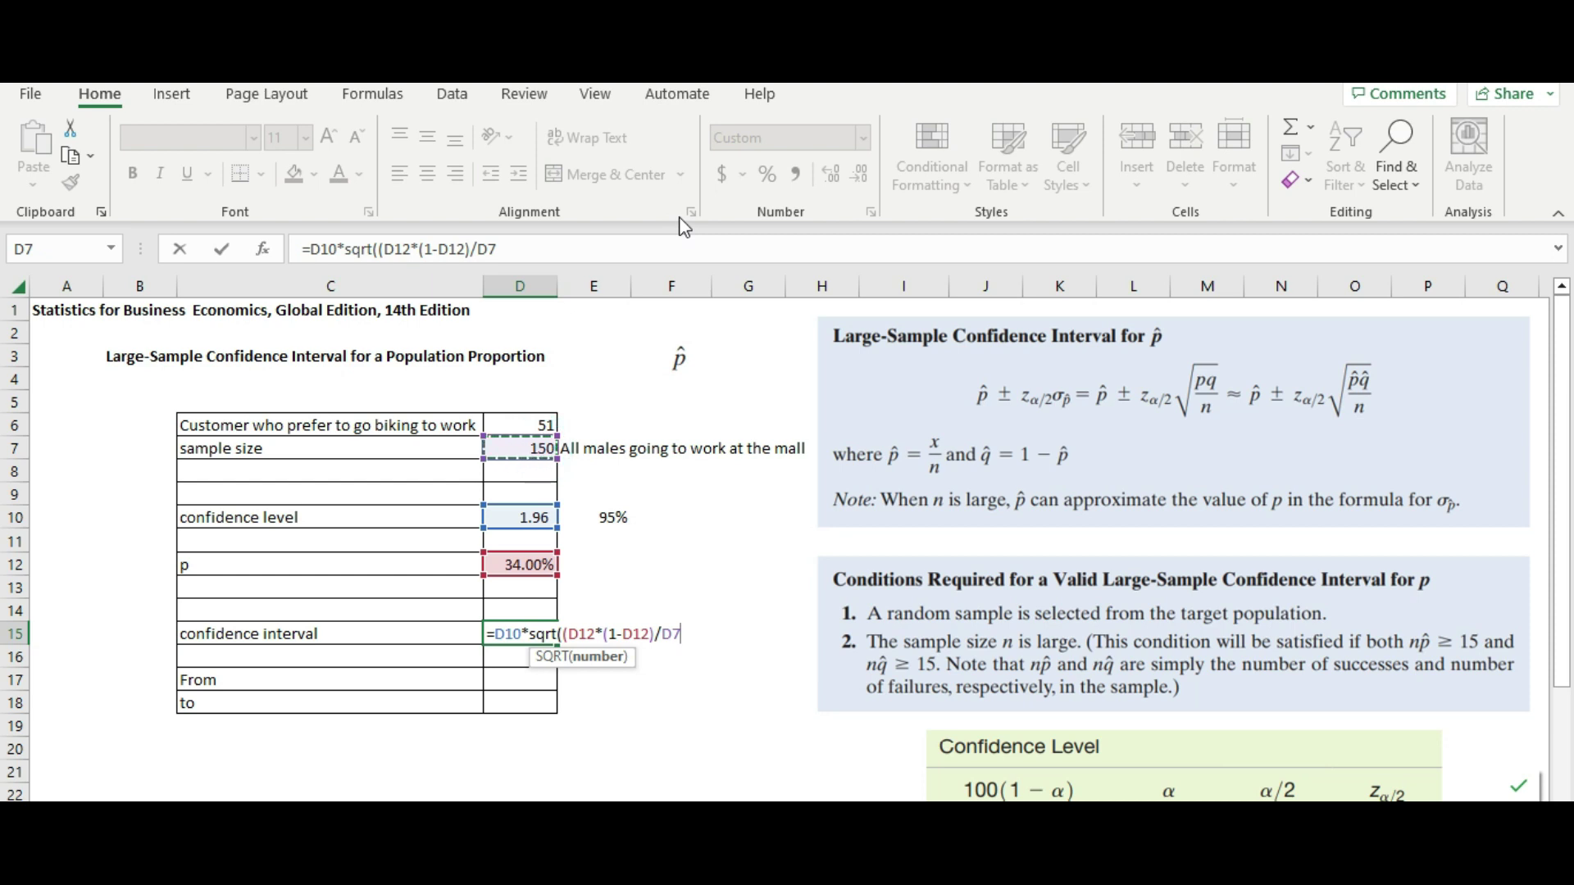
pyautogui.press('Return')
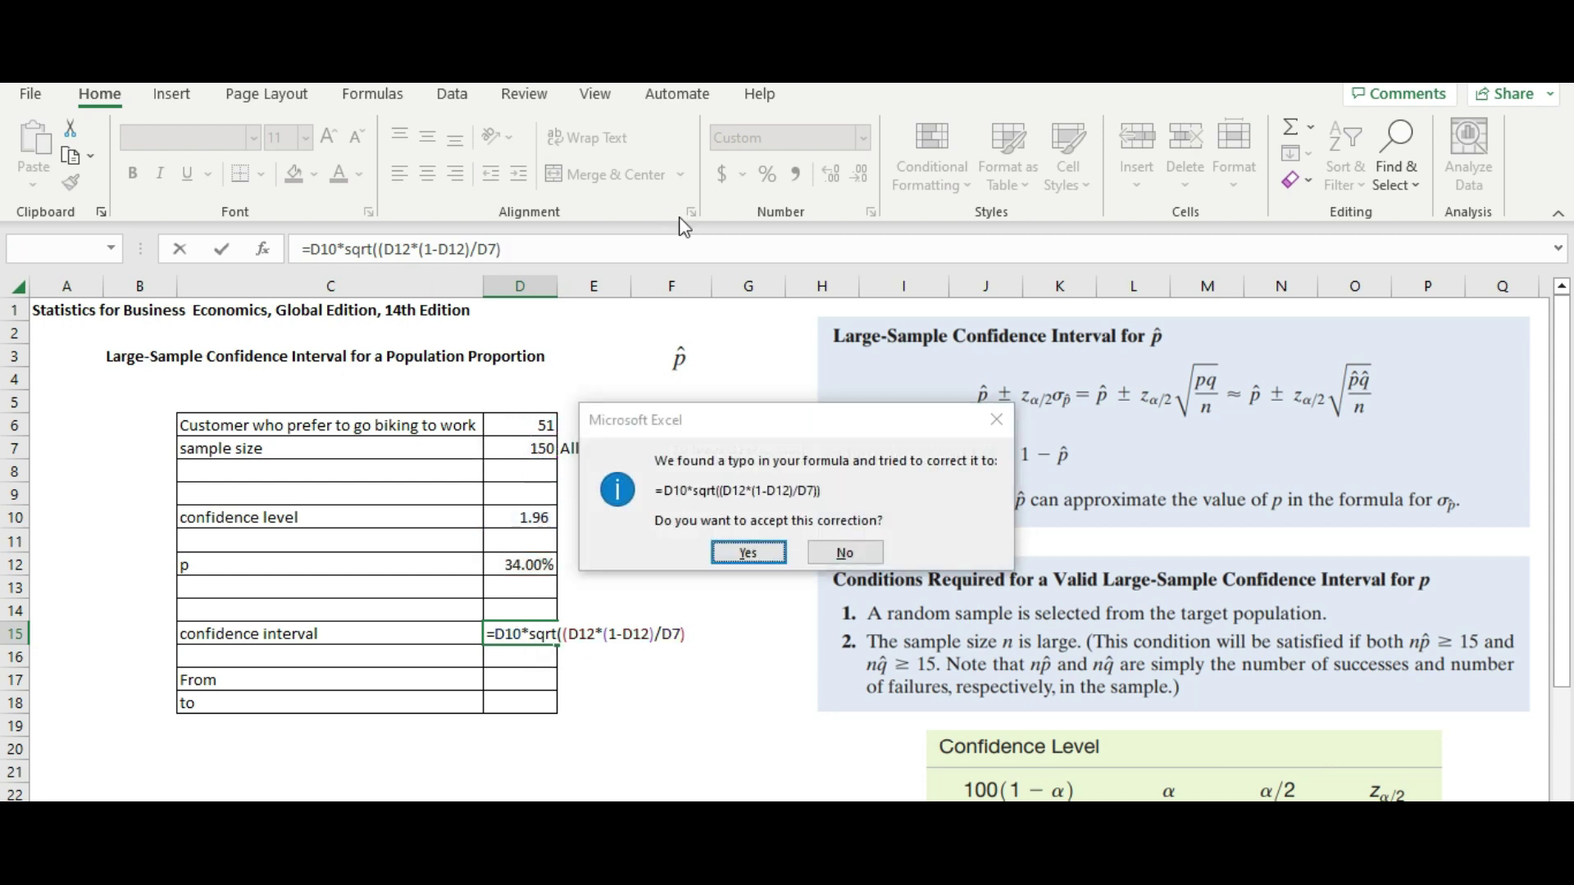
pyautogui.press('Return')
# Step: Calculate the interval's lower limit in D17 by subtracting the margin from the sample proportion, using =D12-D15
pyautogui.press('Up')
pyautogui.press('Down')
pyautogui.press('Down')
pyautogui.press('Down')
pyautogui.press('Left')
pyautogui.press('Up')
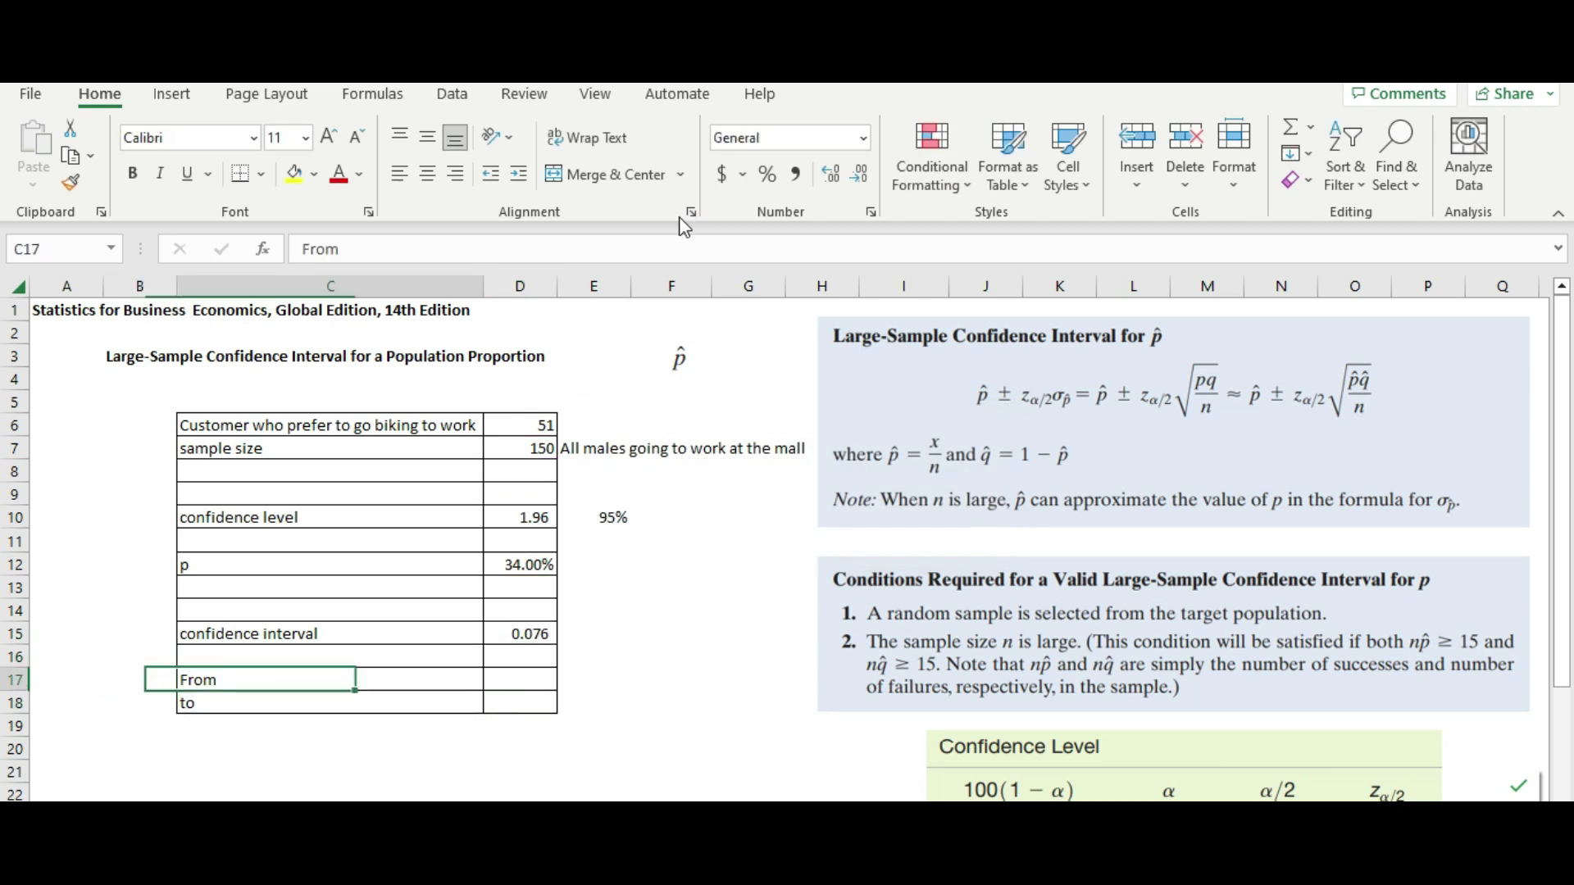
pyautogui.press('Down')
pyautogui.press('Right')
pyautogui.press('Up')
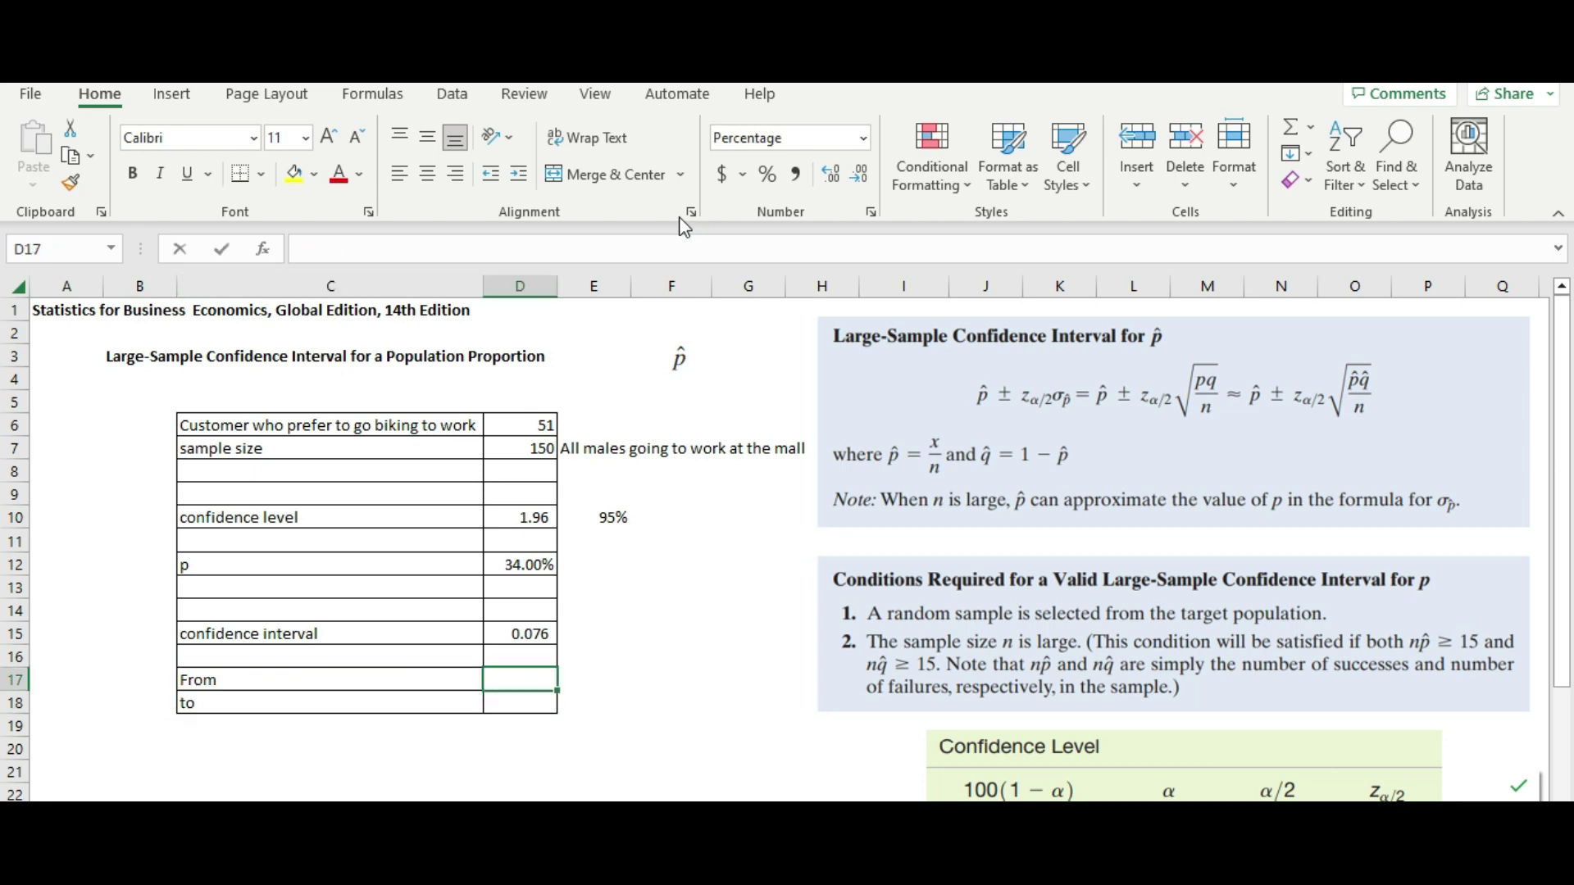
pyautogui.write('=')
pyautogui.press('Up')
pyautogui.press('Up')
pyautogui.press('Up')
pyautogui.press('Up')
pyautogui.press('Up')
pyautogui.write('-')
pyautogui.press('Up')
pyautogui.press('Up')
pyautogui.press('Return')
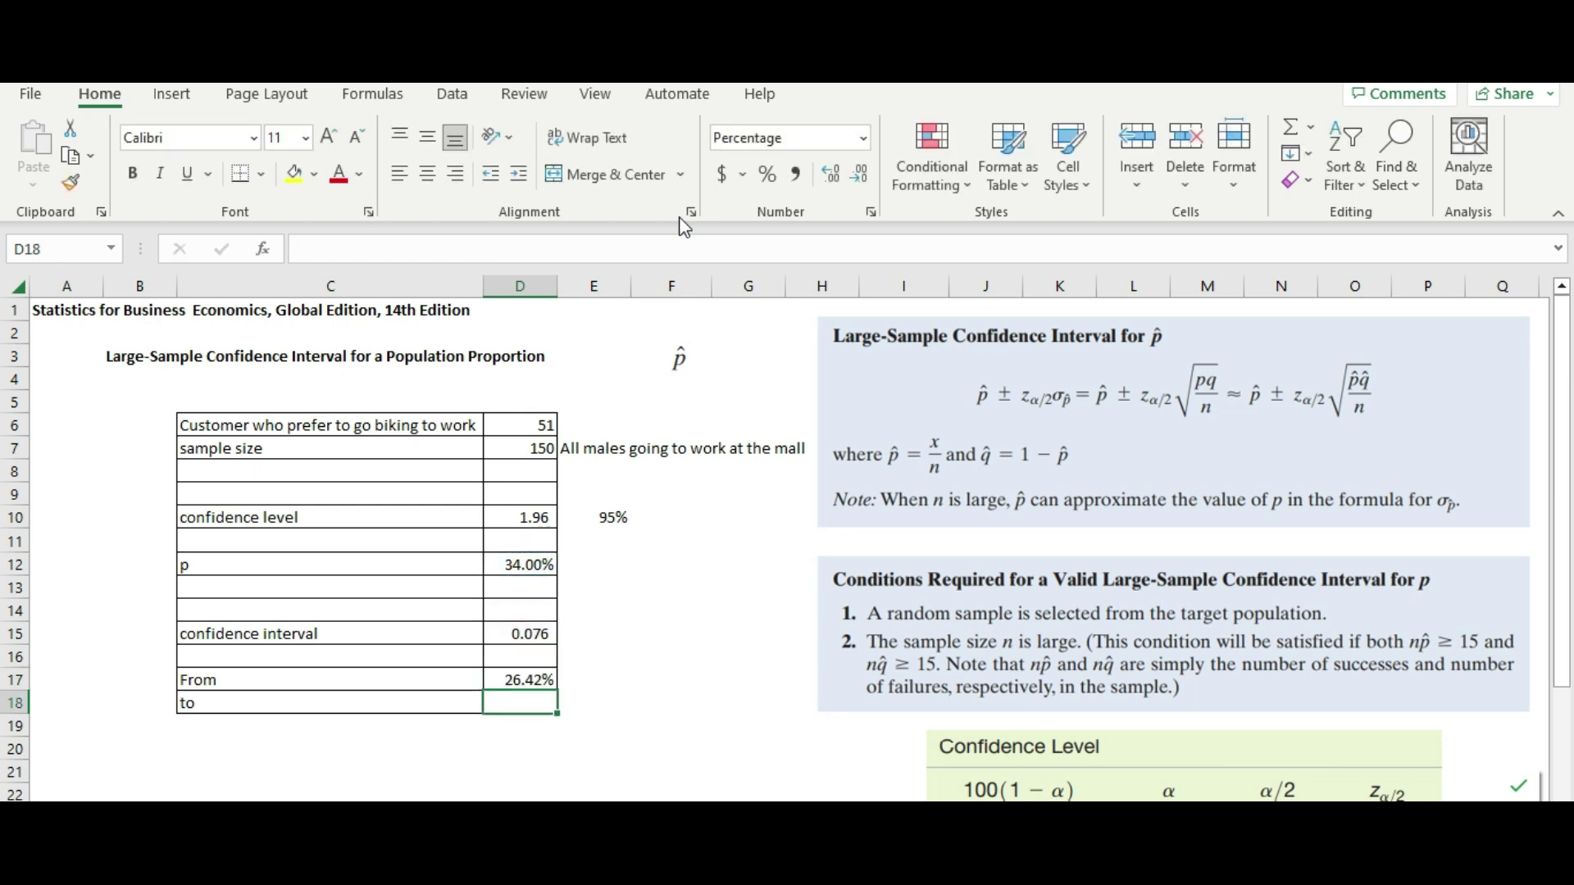
# Step: Calculate the interval's upper limit in D18 by adding the margin to the sample proportion, using =D12+D15
pyautogui.write('=')
pyautogui.press('Up')
pyautogui.press('Up')
pyautogui.press('Up')
pyautogui.press('Up')
pyautogui.press('Up')
pyautogui.press('Up')
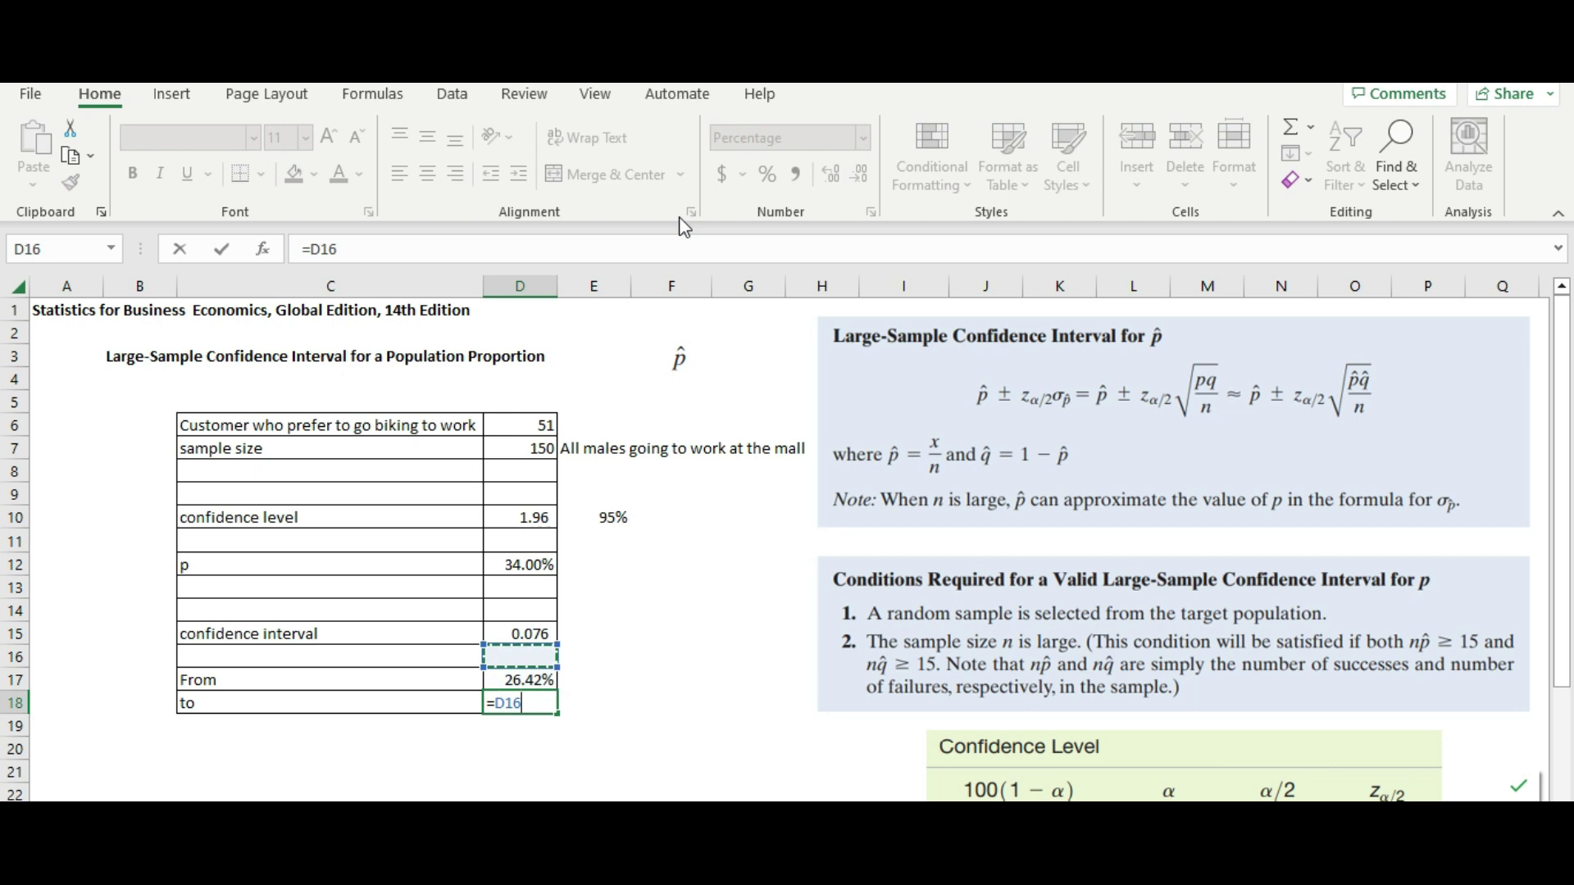
pyautogui.write('+')
pyautogui.press('Up')
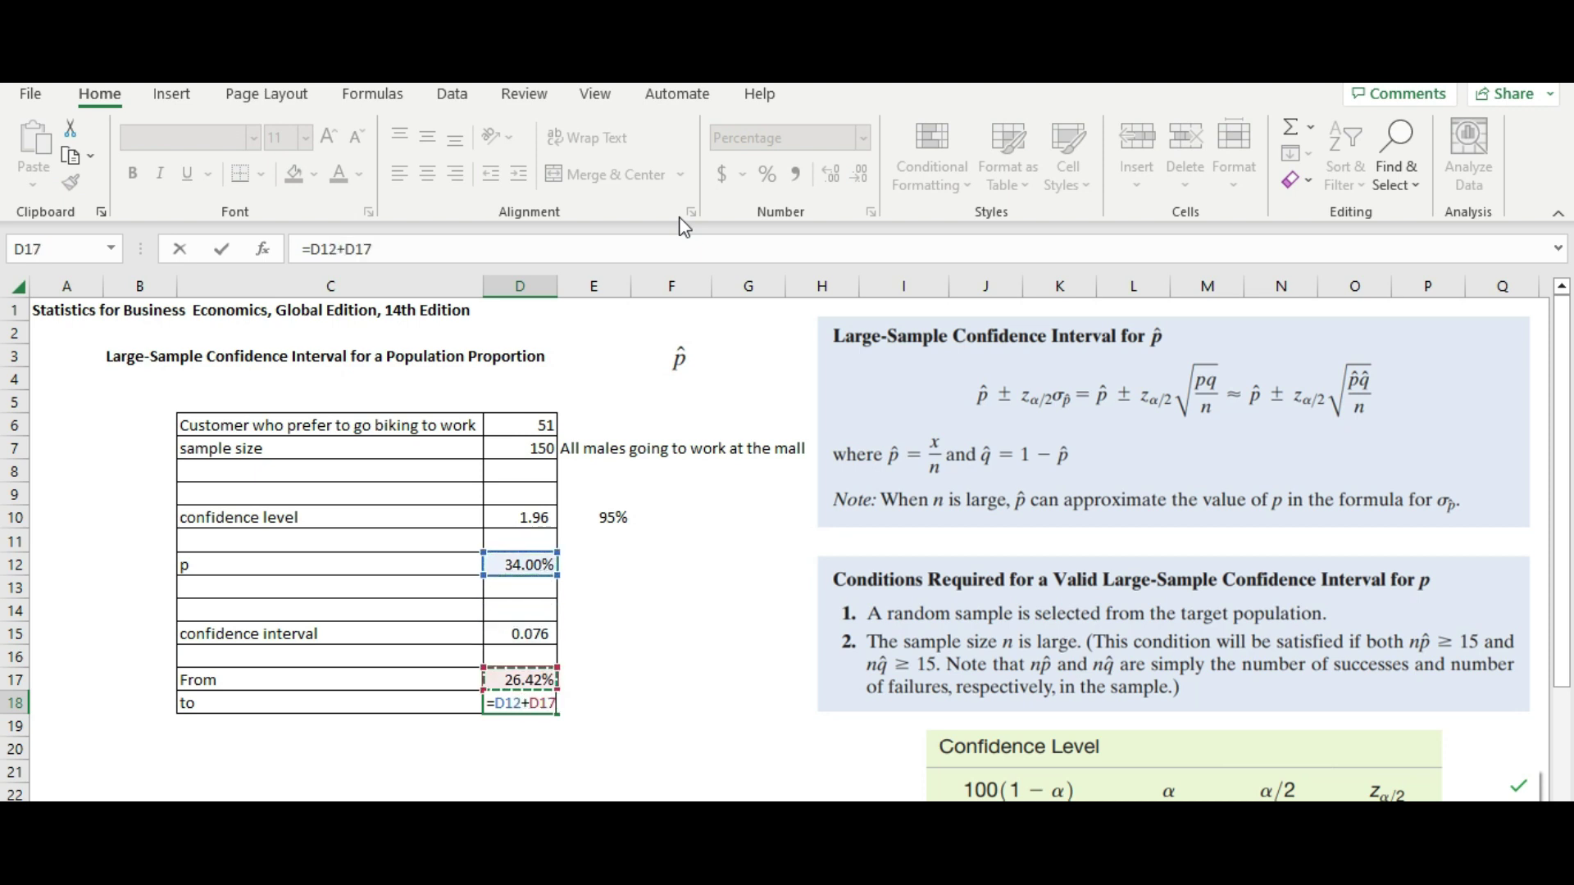
pyautogui.press('Up')
pyautogui.press('Up')
pyautogui.press('Return')
# Step: Review the calculated values in the table, ending at the sample proportion in D12
pyautogui.press('Right')
pyautogui.press('Up')
pyautogui.press('Up')
pyautogui.press('Up')
pyautogui.press('Right')
pyautogui.press('Up')
pyautogui.press('Left')
pyautogui.press('Left')
pyautogui.press('Down')
pyautogui.press('Left')
pyautogui.press('Down')
pyautogui.press('Left')
pyautogui.press('Up')
pyautogui.press('Up')
pyautogui.press('Up')
pyautogui.press('Up')
pyautogui.press('Up')
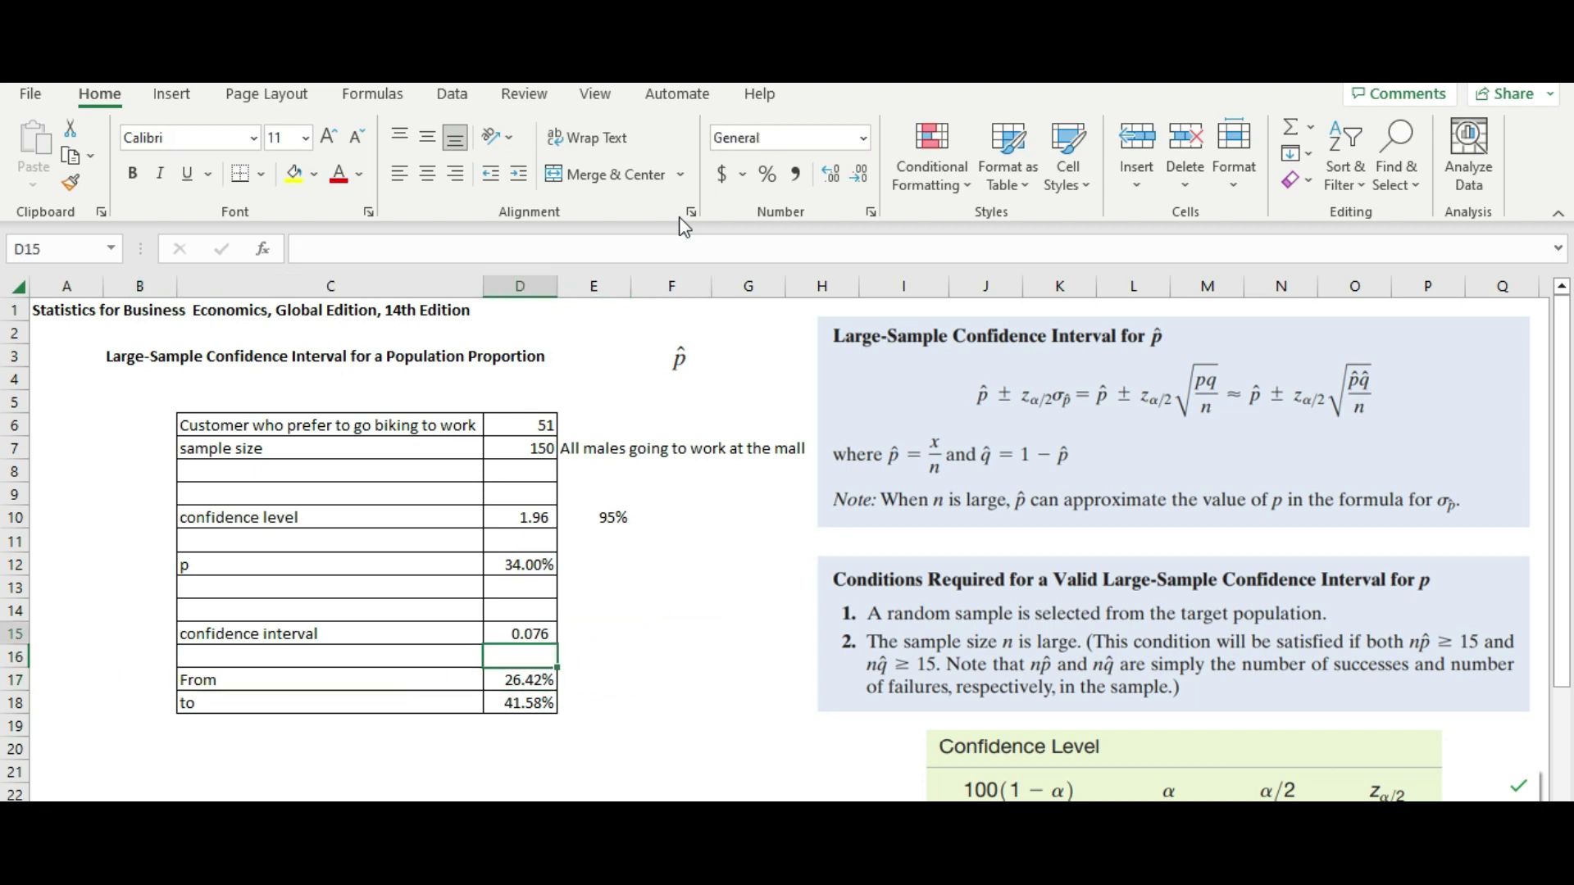
pyautogui.press('Right')
pyautogui.press('Right')
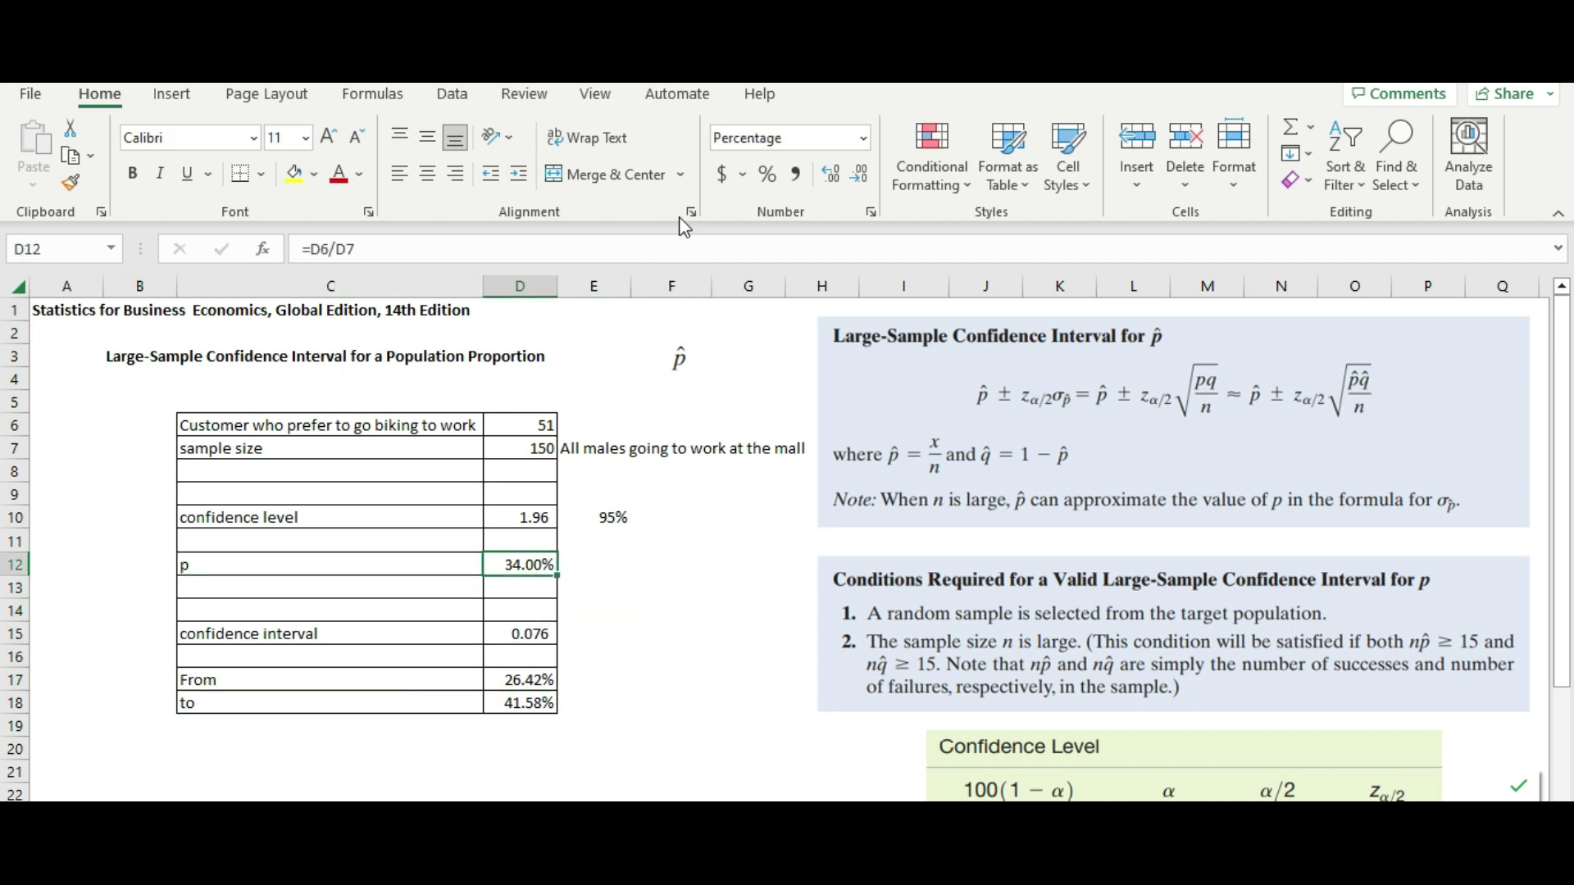
pyautogui.press('Left')
pyautogui.press('Right')
# Step: Examine the lower and upper limits of the confidence interval in the From and to rows
pyautogui.press('Down')
pyautogui.press('Down')
pyautogui.press('Down')
pyautogui.press('Down')
pyautogui.press('Down')
pyautogui.press('Right')
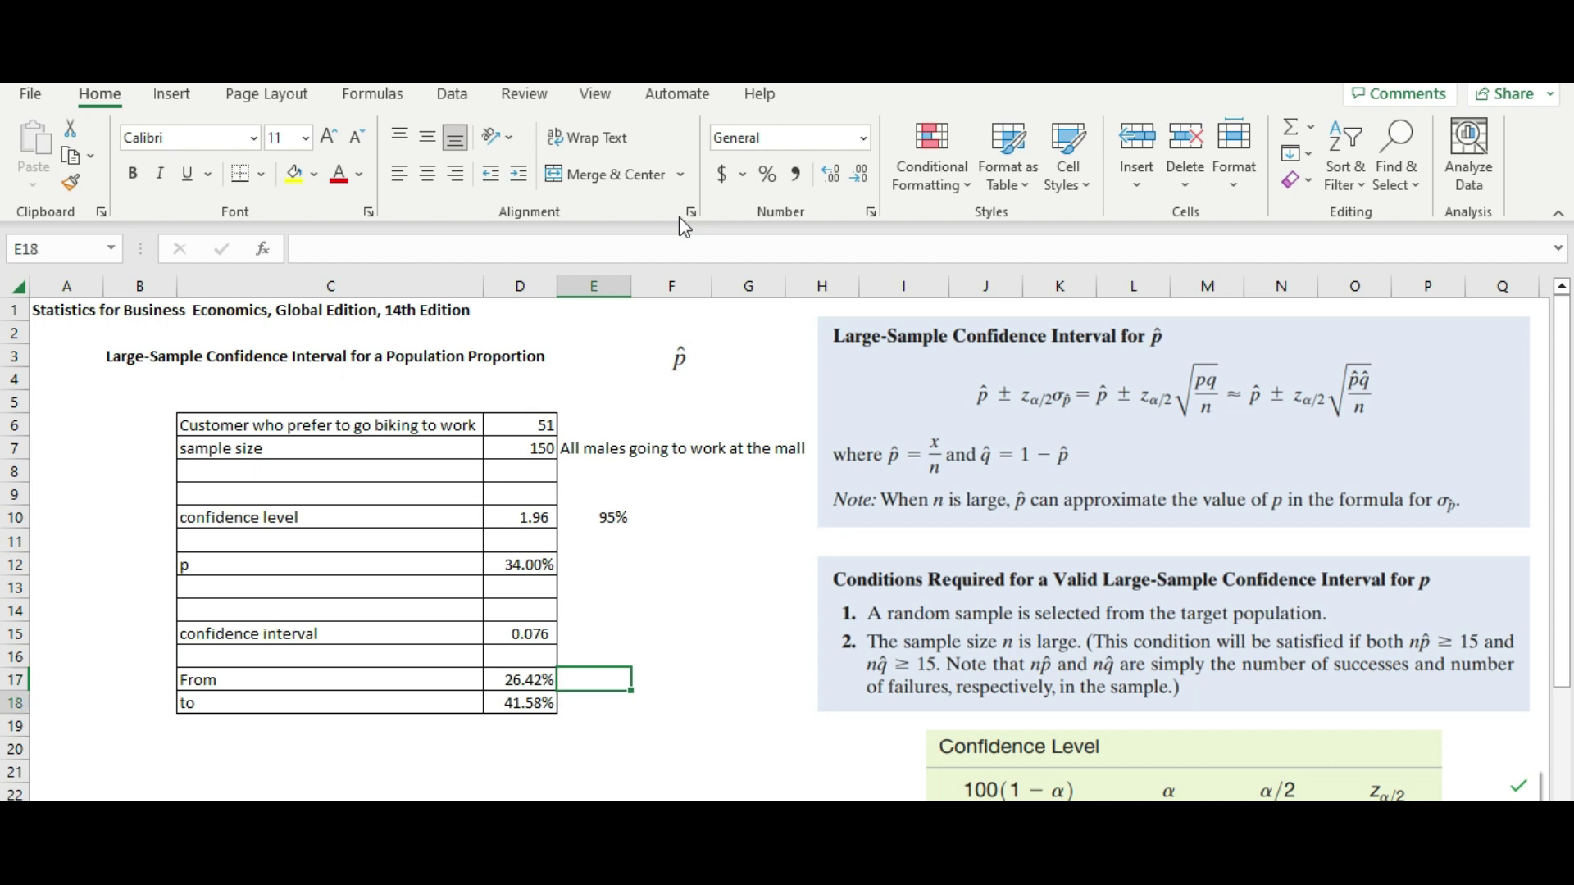
pyautogui.press('Down')
pyautogui.press('Left')
pyautogui.press('Up')
pyautogui.press('Right')
pyautogui.press('Down')
pyautogui.press('Up')
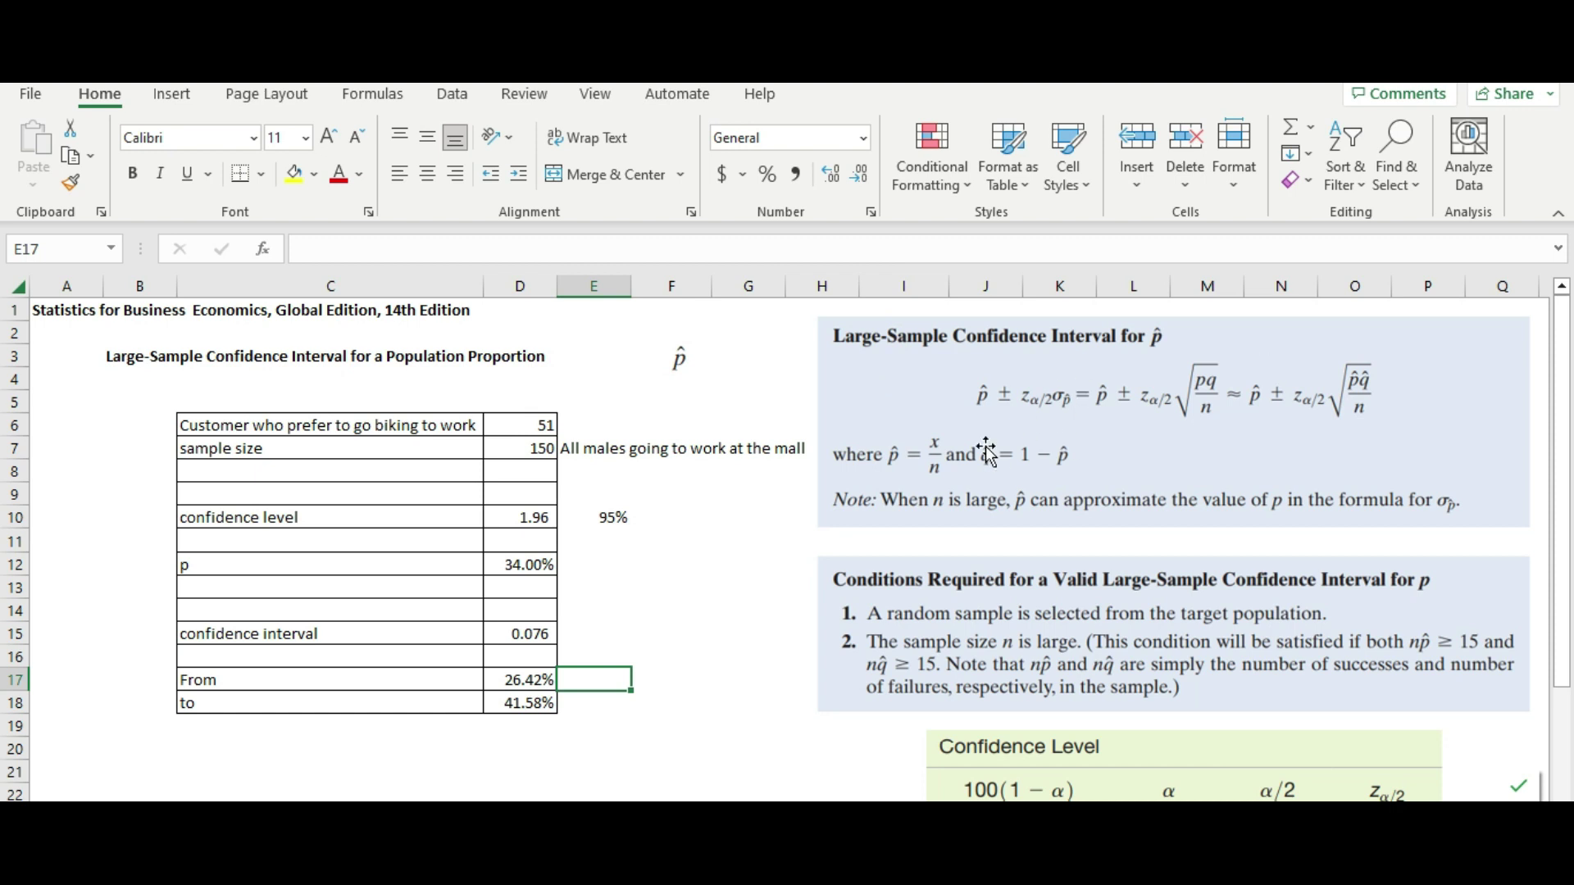
# Step: Inspect the margin formula in D15 and the cells it refers to, without editing it
pyautogui.click(522, 642)
pyautogui.doubleClick(524, 638)
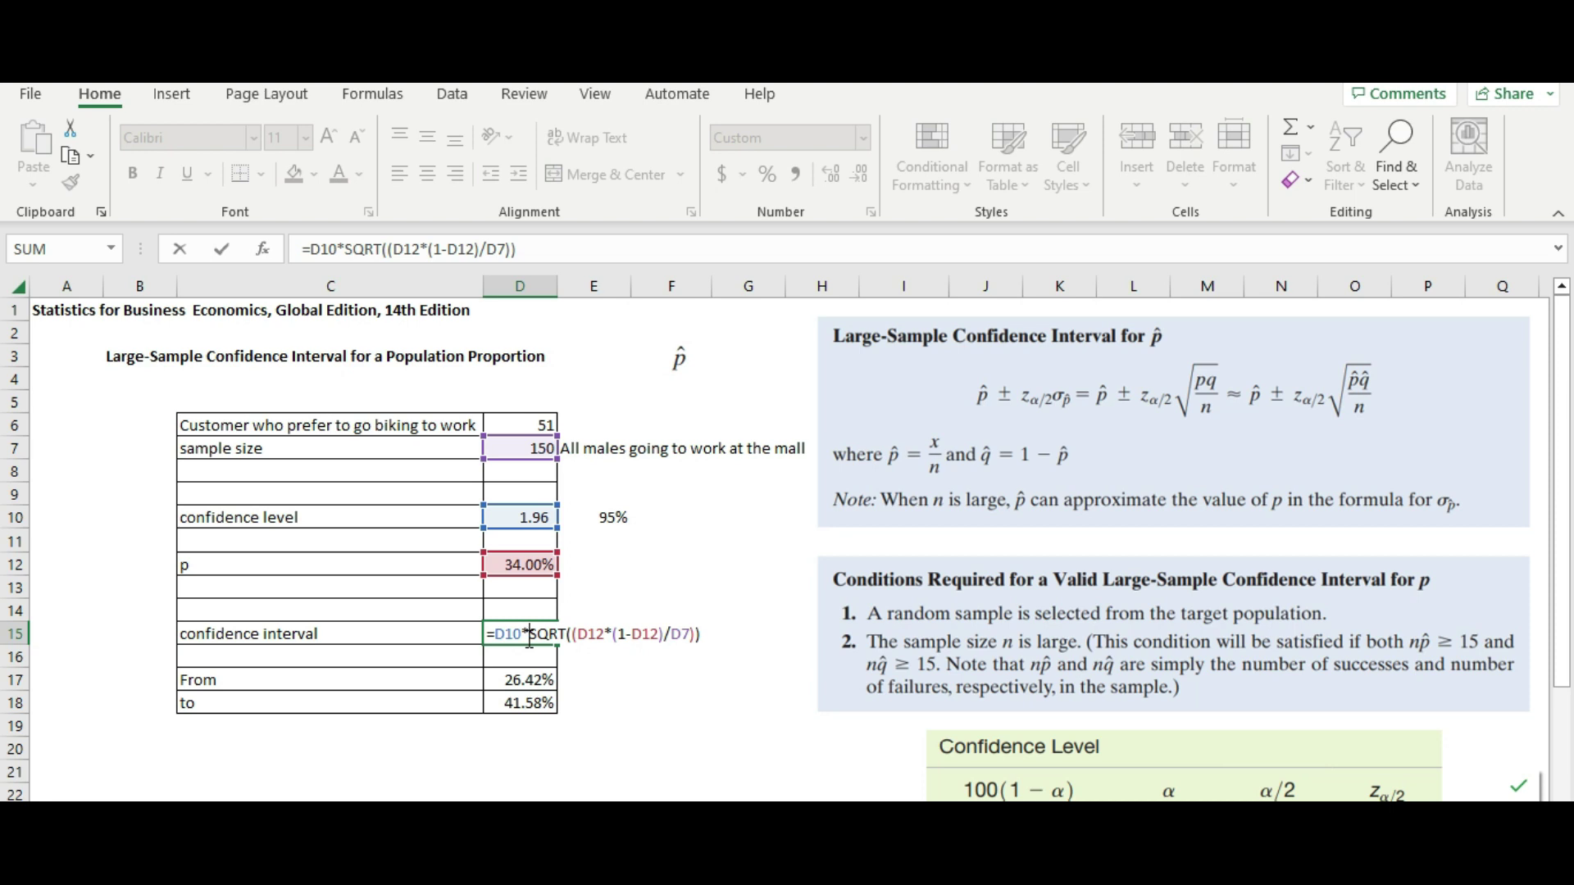
pyautogui.press('Return')
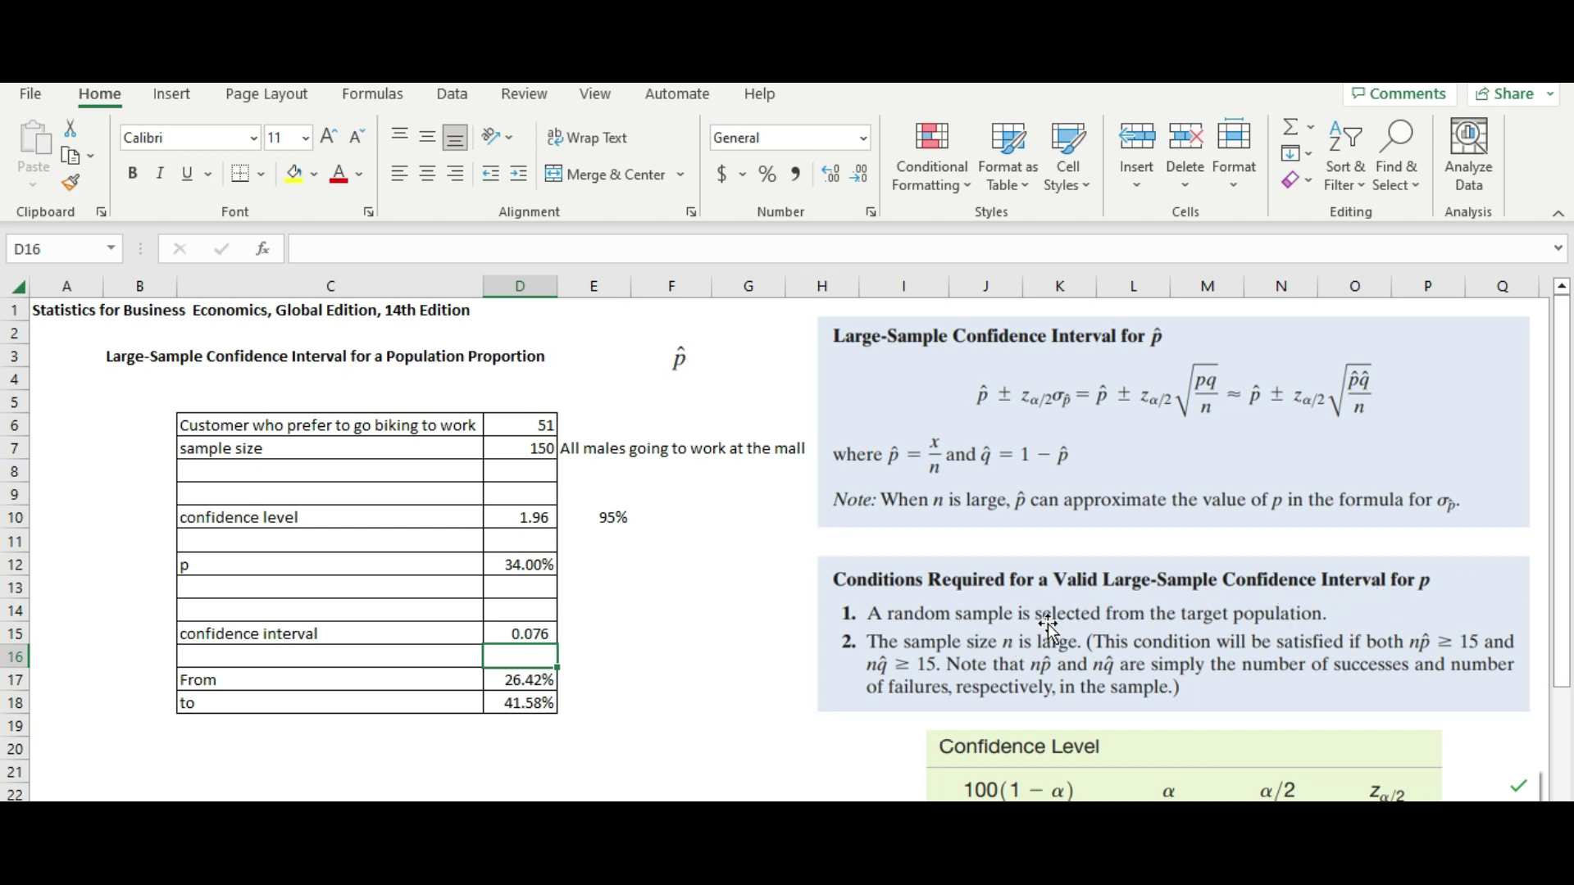
# Step: Check the note in E7 describing the group behind the sample size
pyautogui.click(608, 471)
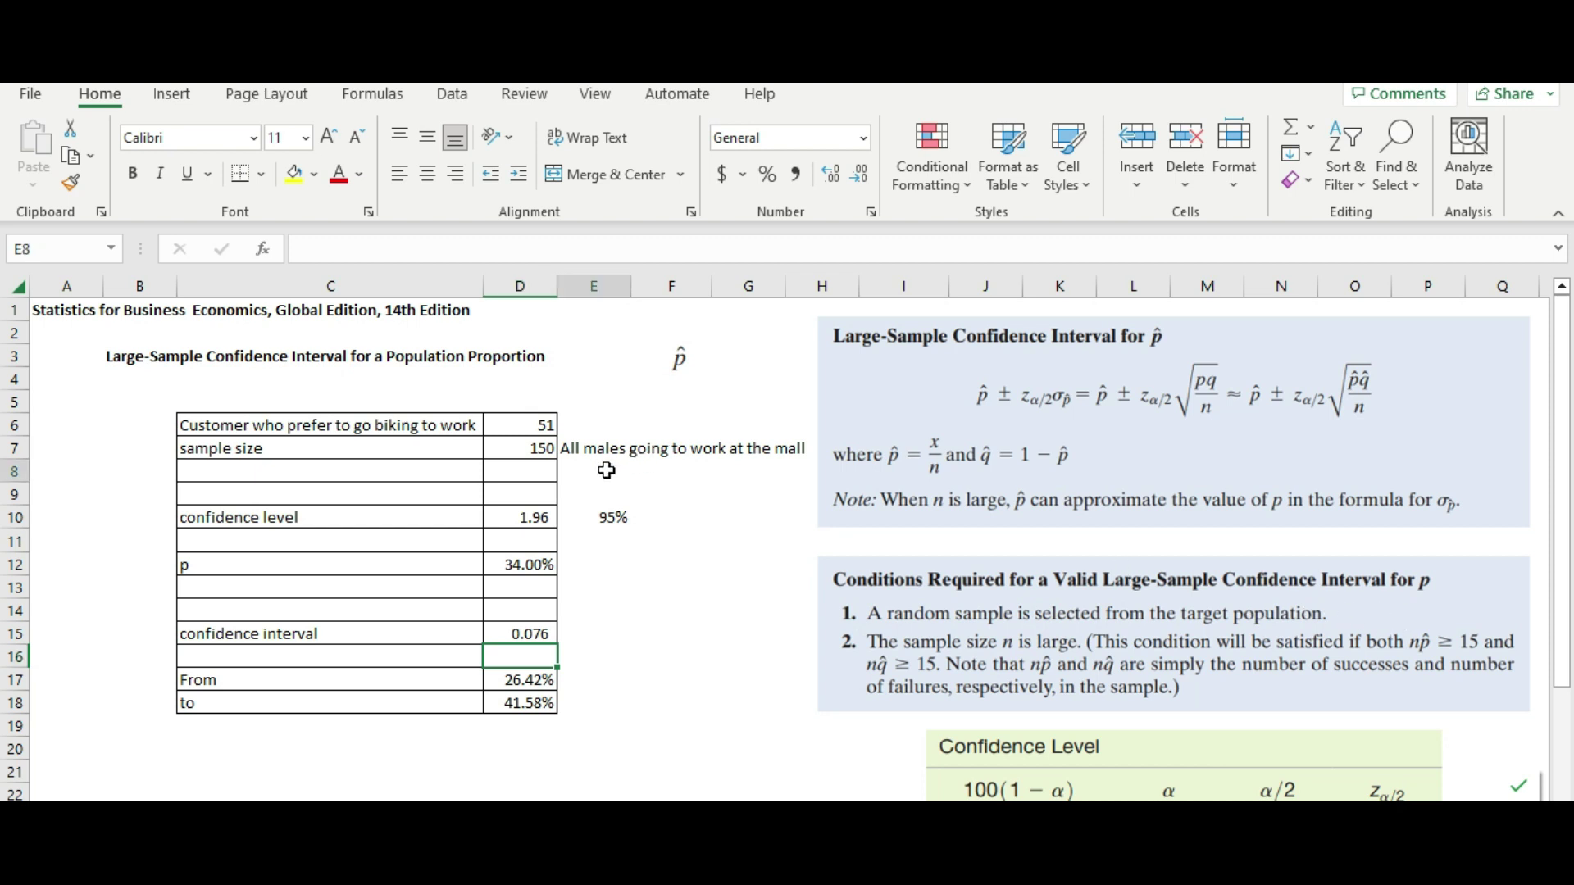
pyautogui.click(755, 613)
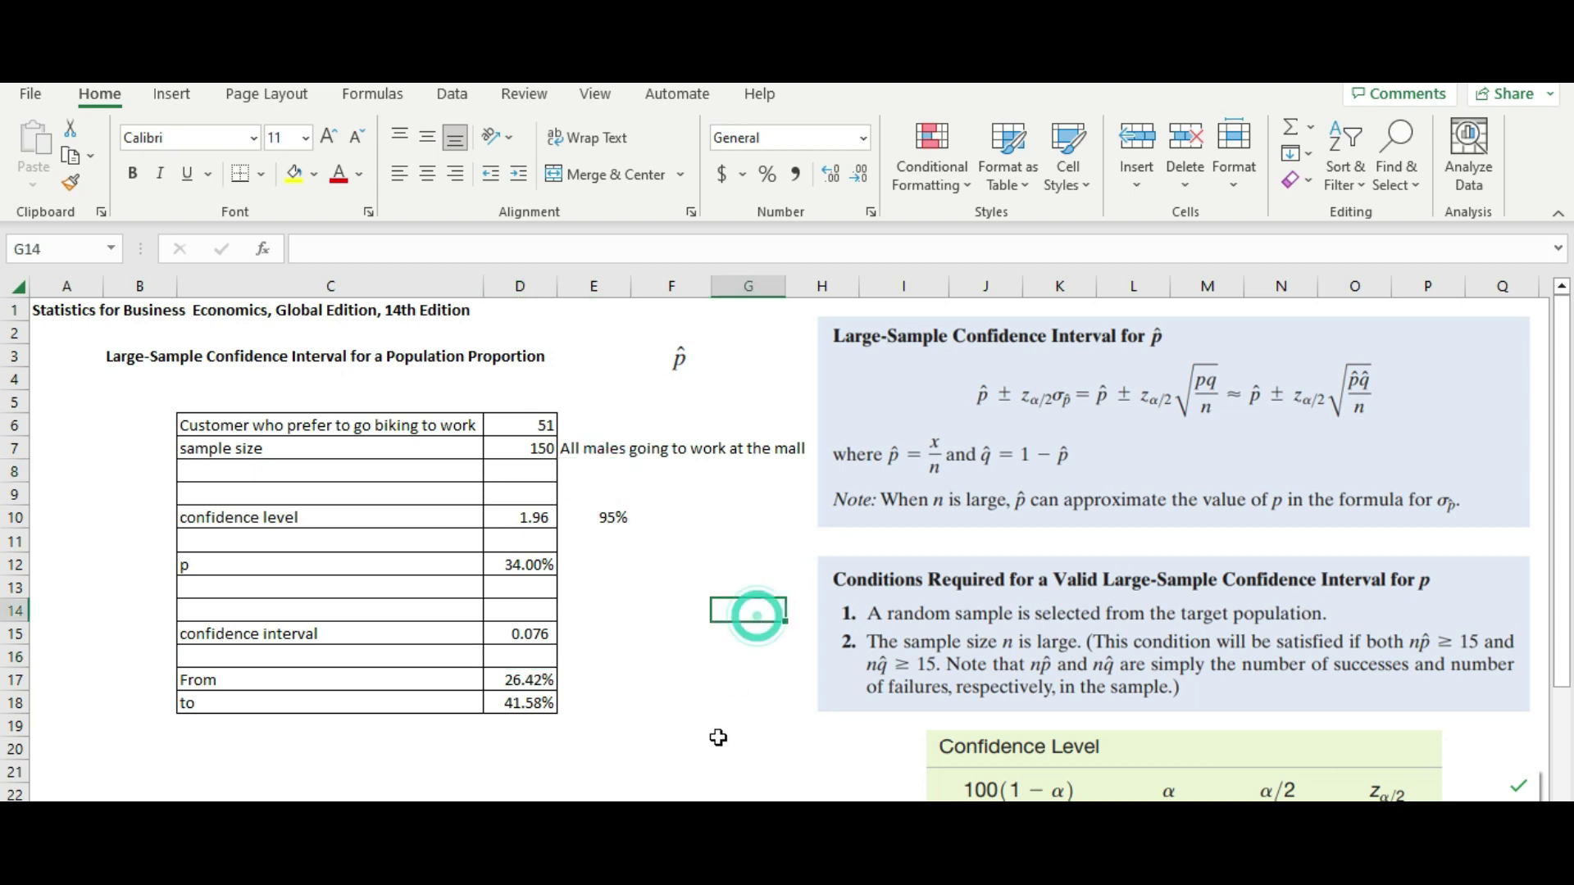
pyautogui.click(678, 702)
pyautogui.click(708, 653)
pyautogui.click(593, 453)
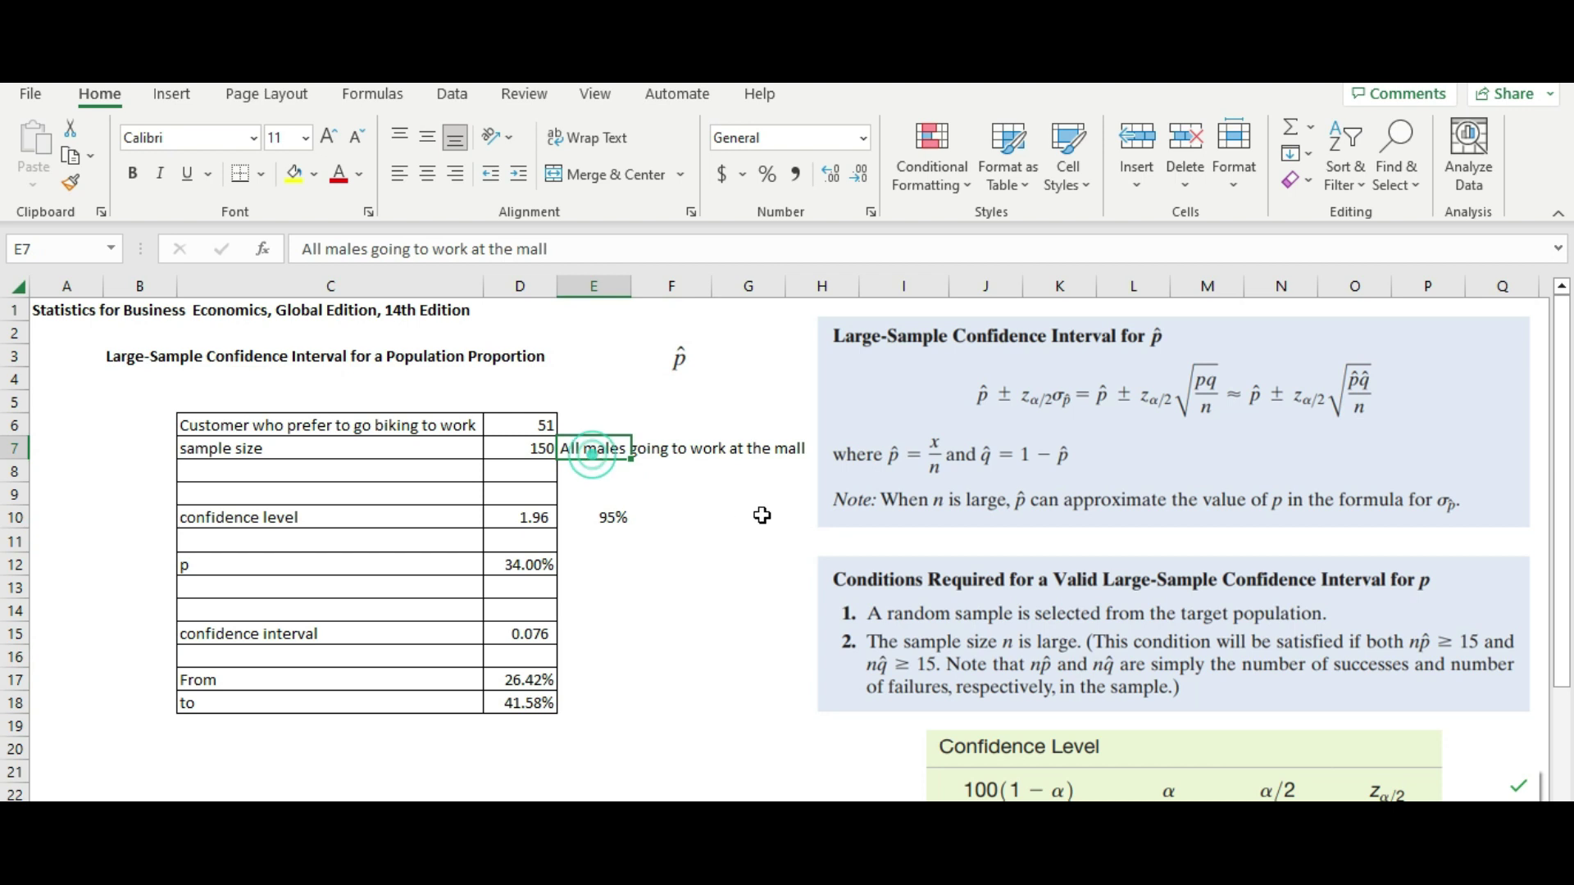
pyautogui.click(608, 492)
pyautogui.click(615, 448)
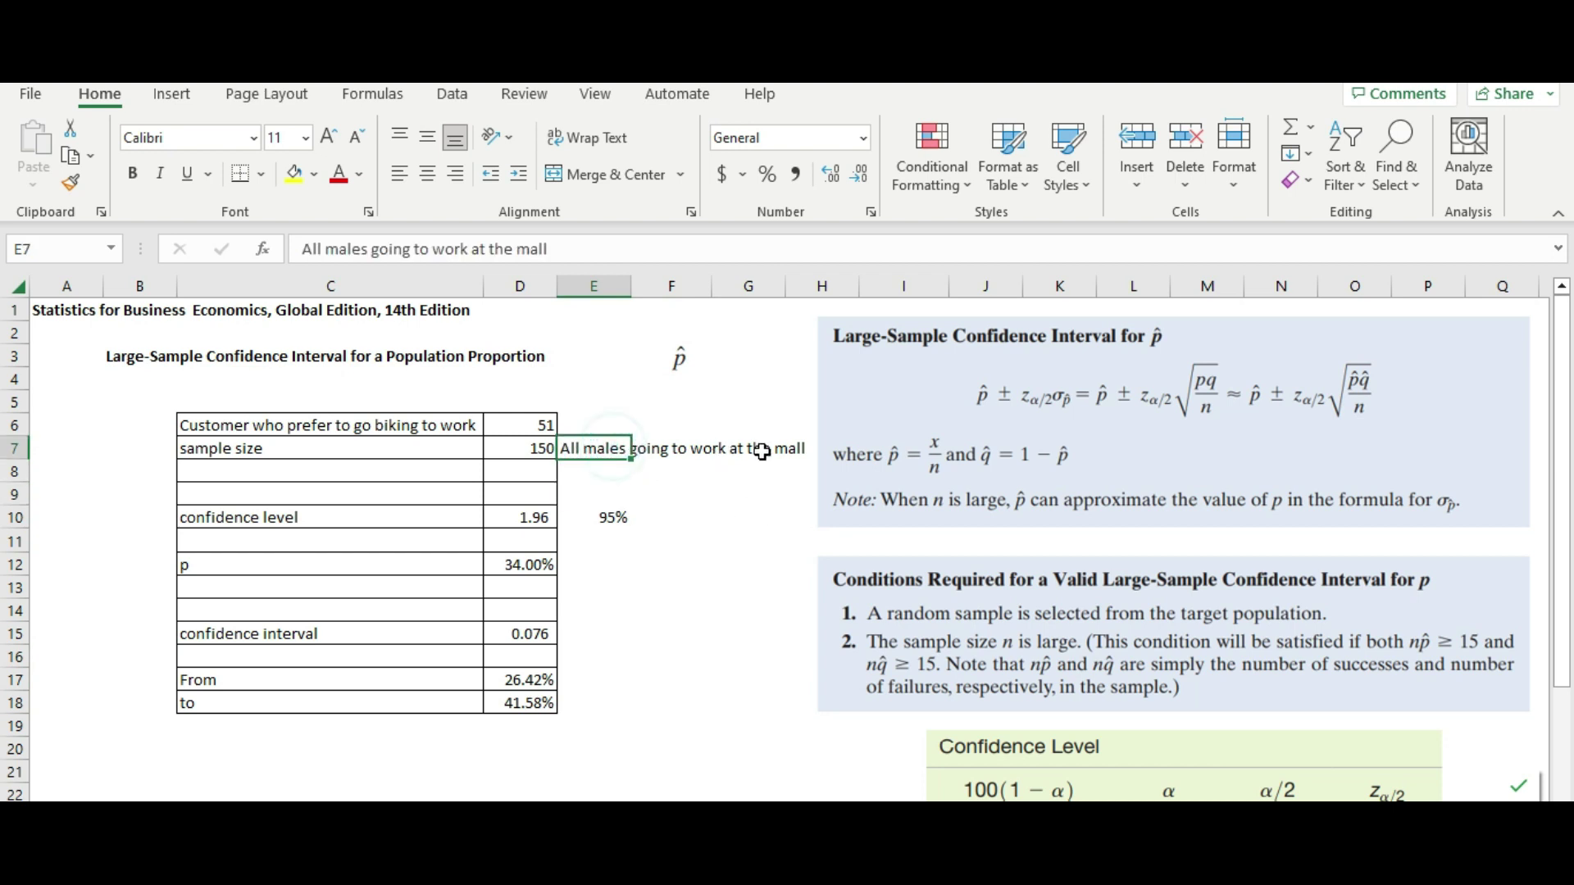